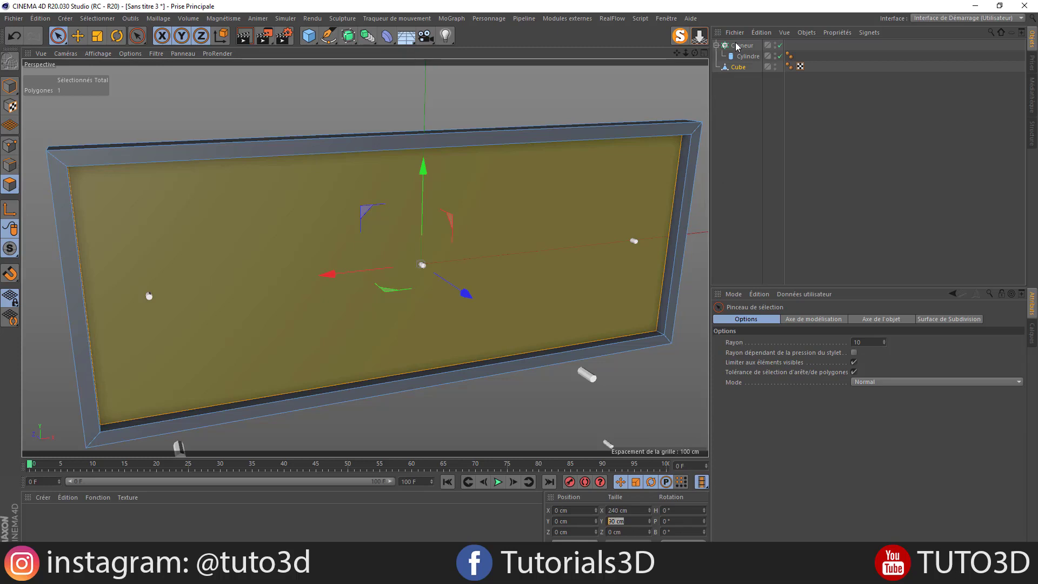
Step: Set the cloner's grid size to 235 cm in X and 85 cm in Y to fit inside the frame
left_click(737, 47)
double_click(771, 416)
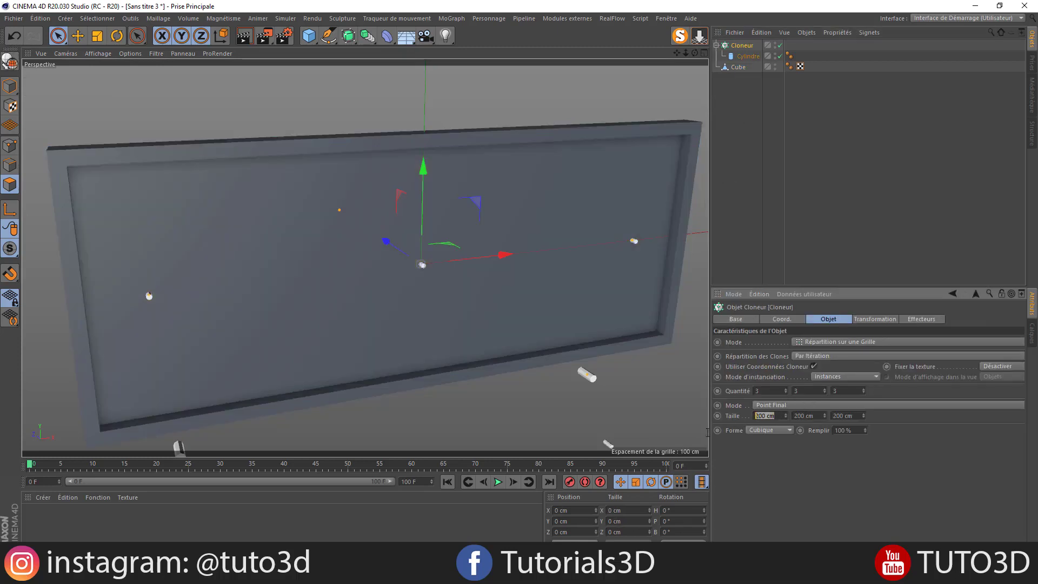
type("33")
left_click_drag(766, 415, 721, 428)
type("8")
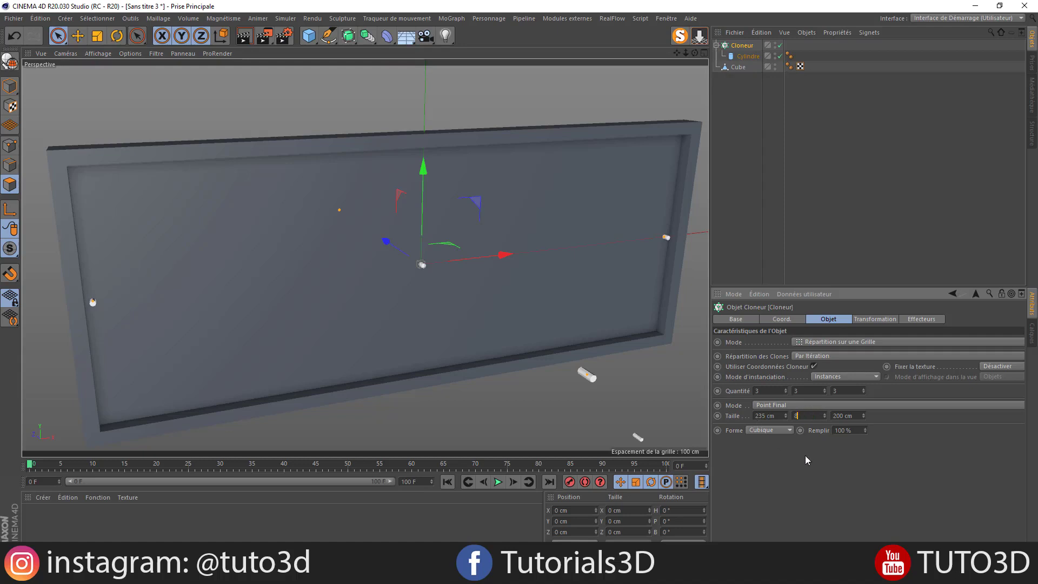
type("5")
key("Return")
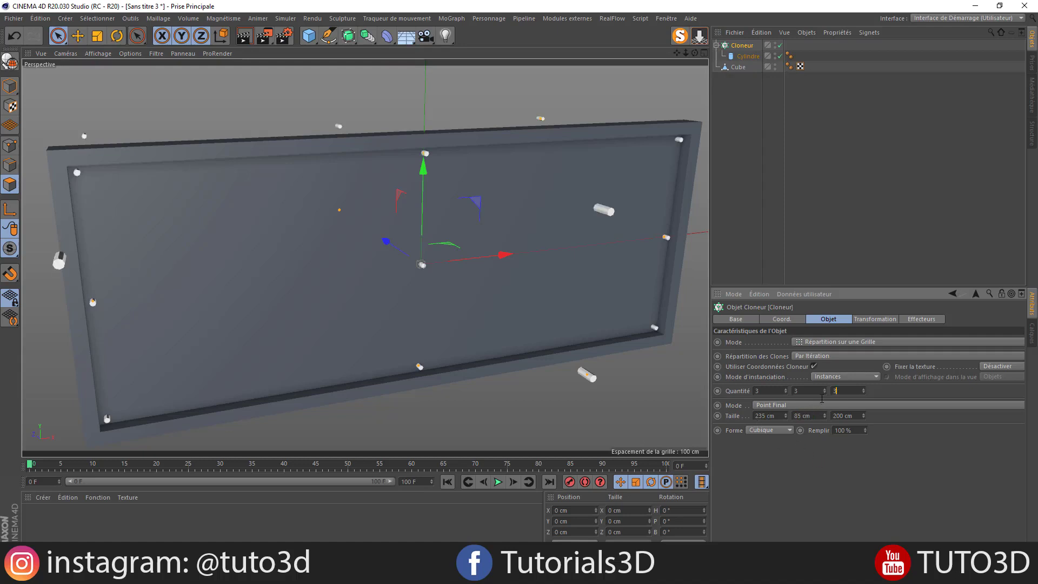
Step: Set the cloner's quantities to 100 in X, 32 in Y and 1 in Z
type("1")
key("Return")
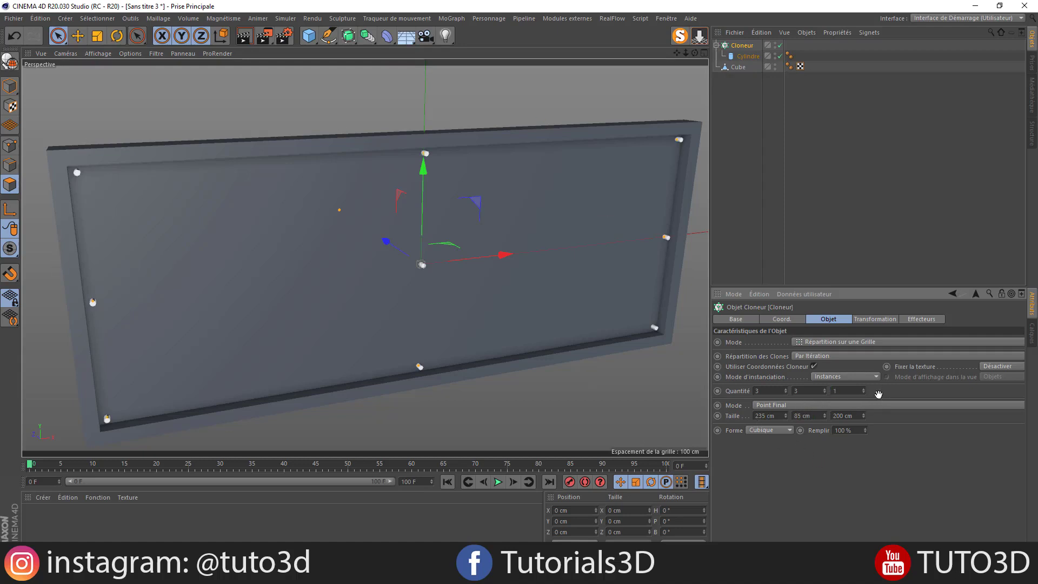
mouse_move(787, 391)
left_mouse_down()
mouse_move(892, 391)
mouse_move(870, 391)
left_mouse_up()
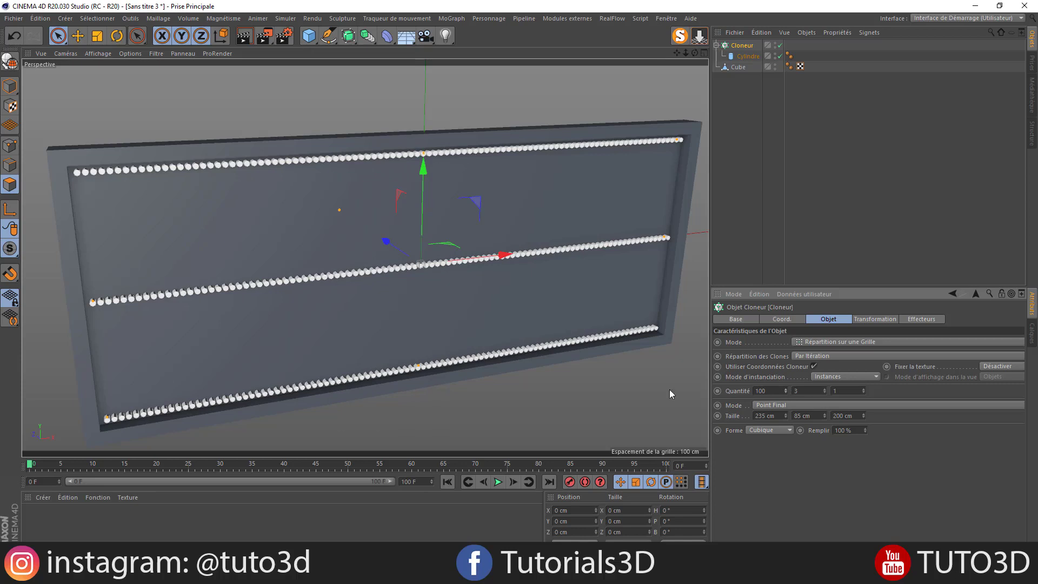
scroll(251, 299, "up", 10)
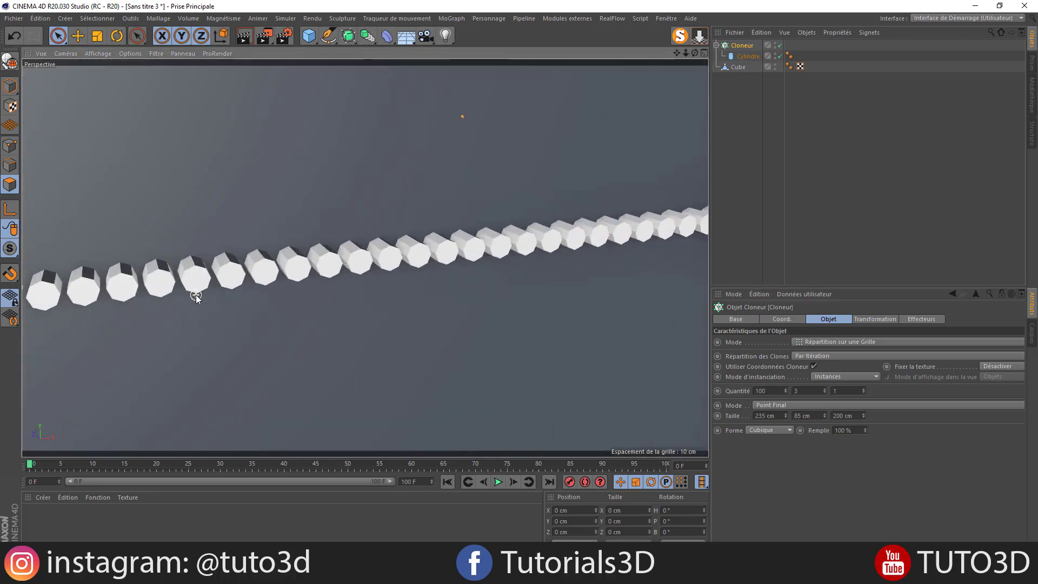
scroll(196, 294, "up", 5)
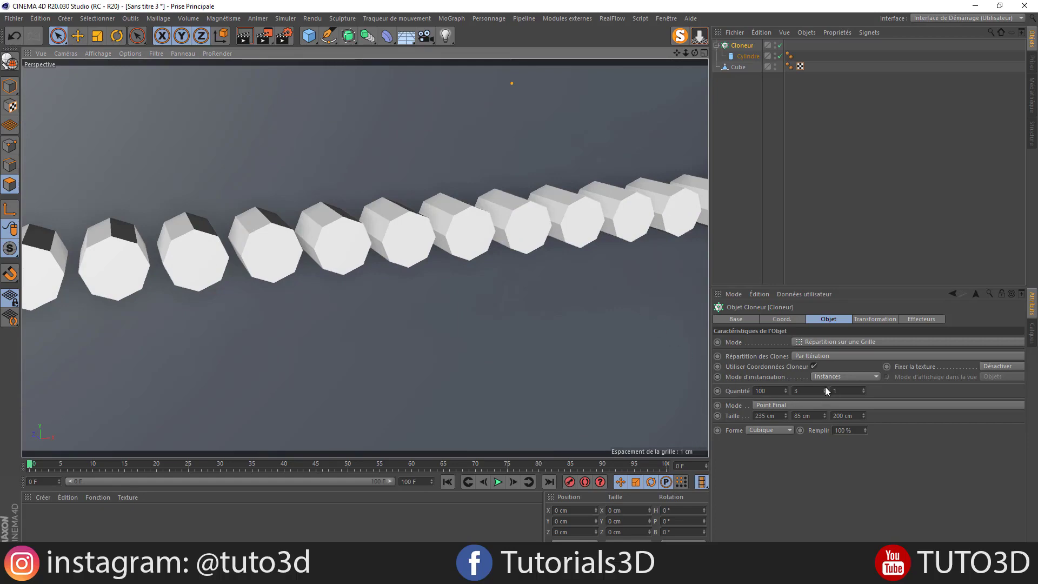
mouse_move(826, 387)
left_mouse_down()
mouse_move(826, 368)
mouse_move(823, 389)
left_mouse_up()
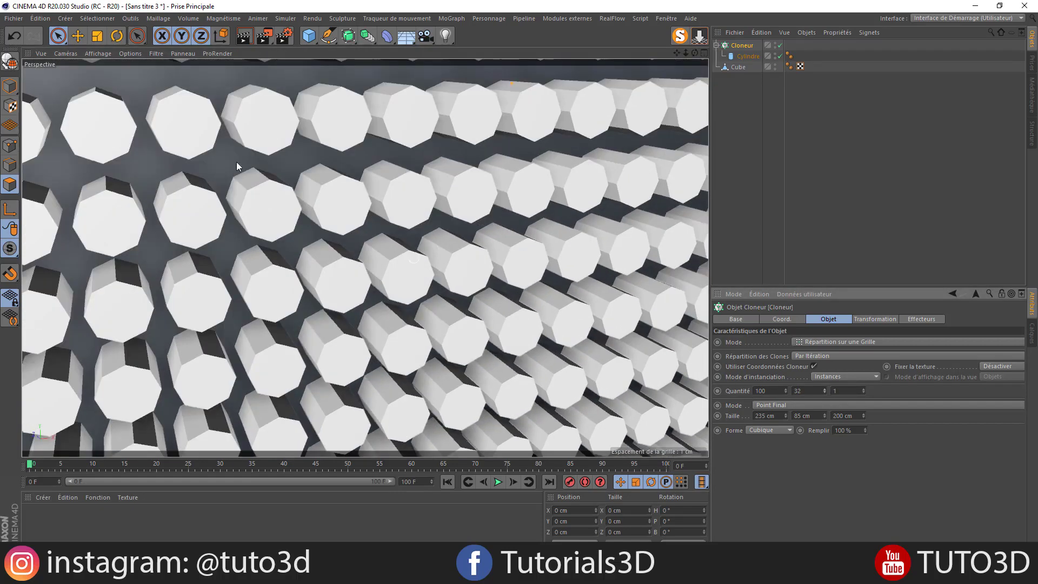
Step: Switch to the front view and examine the spacing between the cloned cylinders up close
left_click(65, 53)
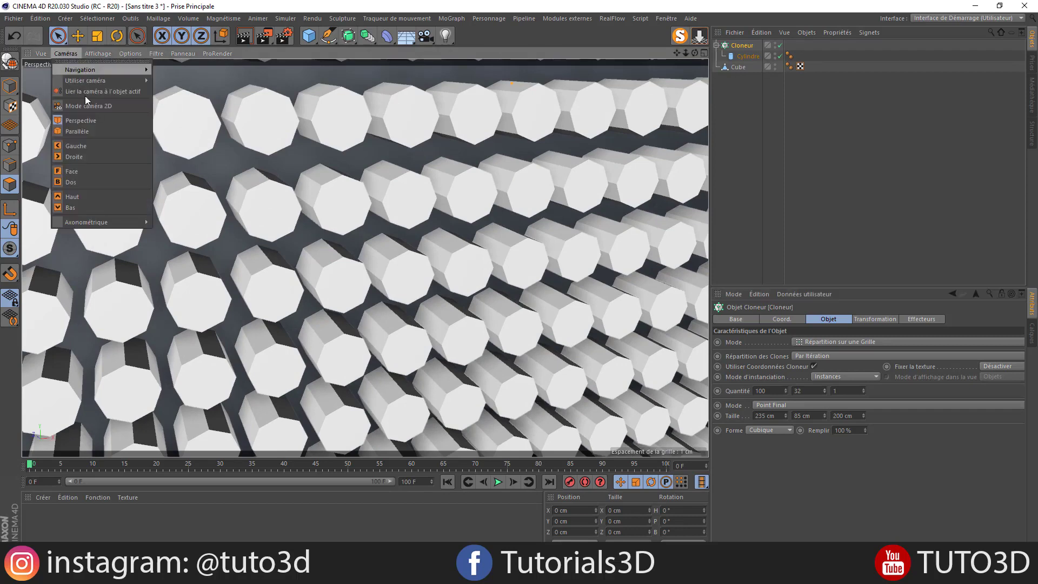
left_click(72, 171)
scroll(401, 322, "up", 5)
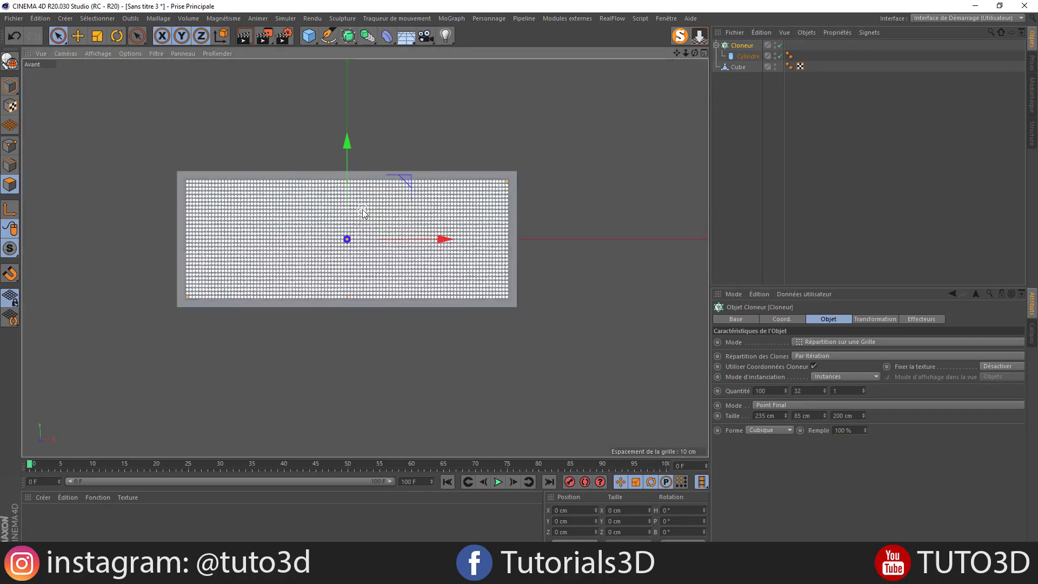
scroll(343, 252, "up", 8)
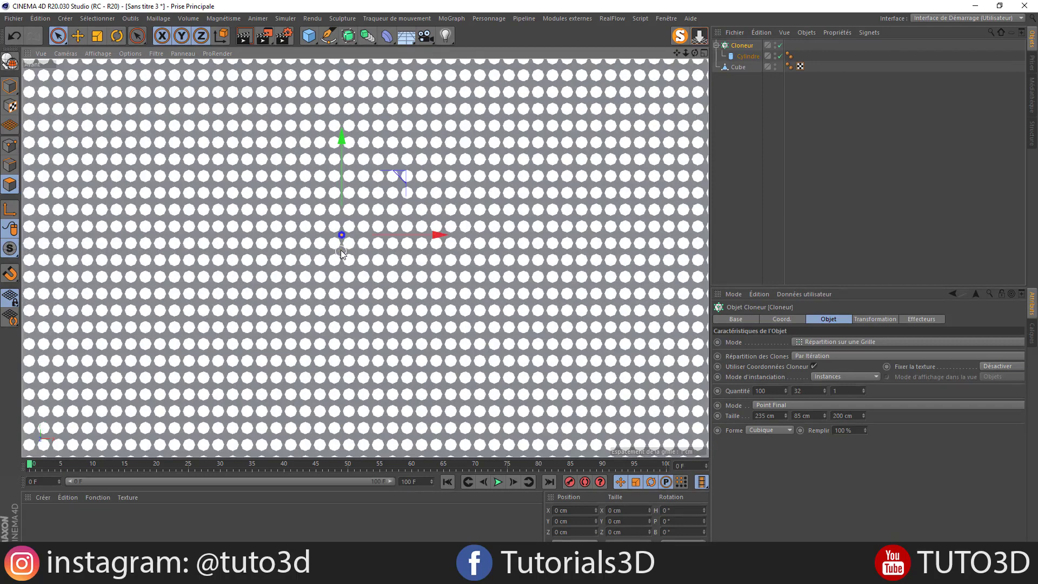
scroll(335, 218, "up", 10)
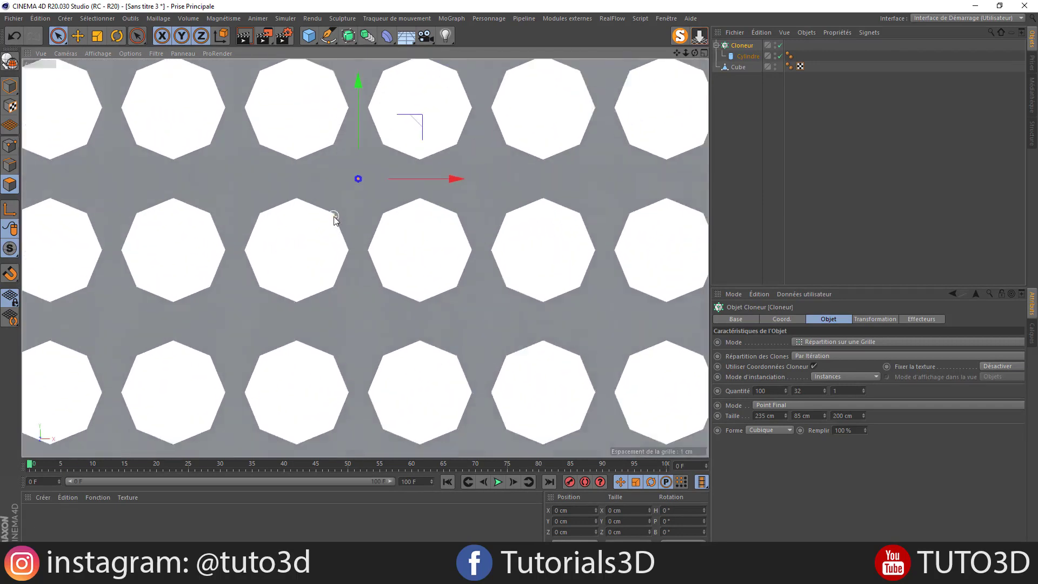
scroll(335, 219, "up", 2)
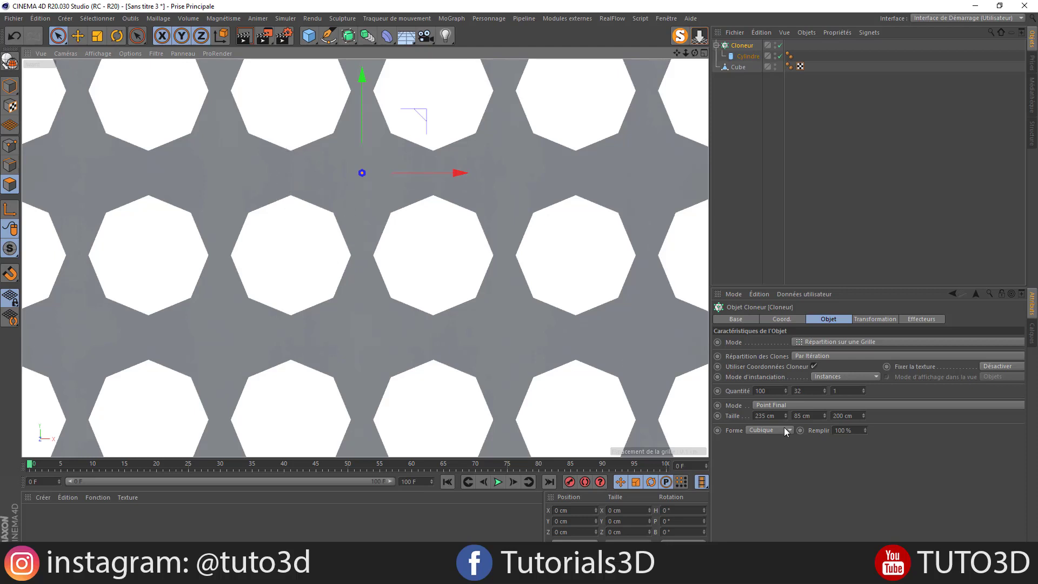
Step: Try enlarging the cloner's Y size up to 105 cm, and restore it to 85 cm
left_click(824, 413)
left_click(825, 413)
left_click(825, 414)
left_click(825, 414)
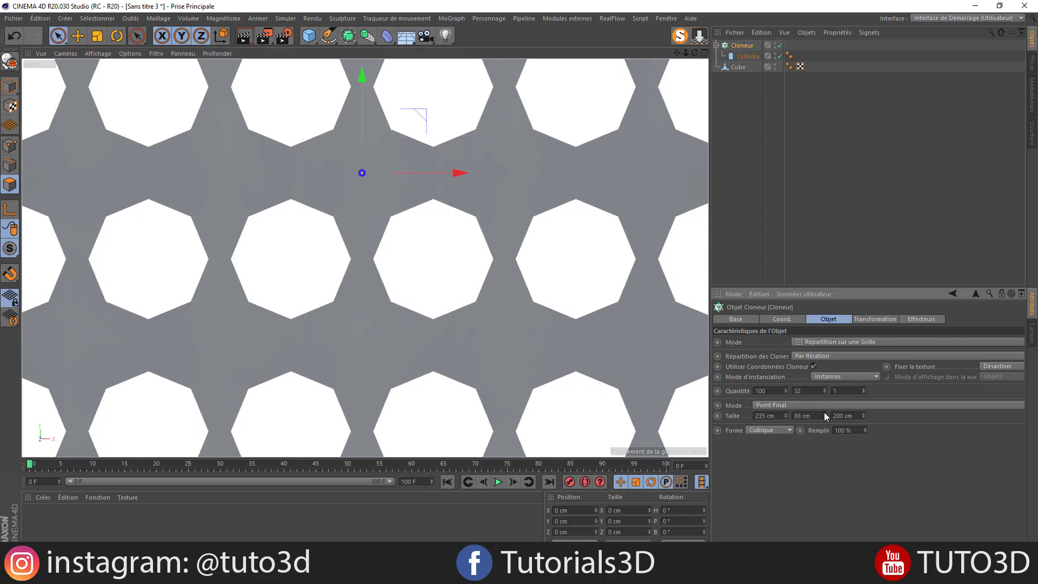
left_click(824, 414)
left_click(825, 414)
left_click_drag(825, 415, 824, 402)
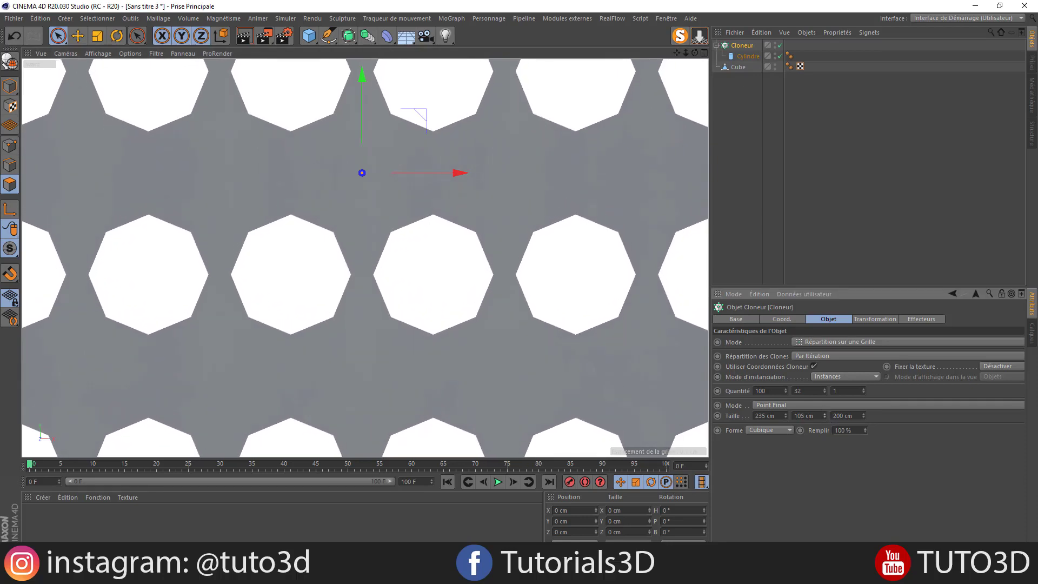
double_click(815, 415)
type("85")
Step: Raise the cloner's Y quantity to 36 to even out the spacing between the rows of cylinders
left_click(824, 388)
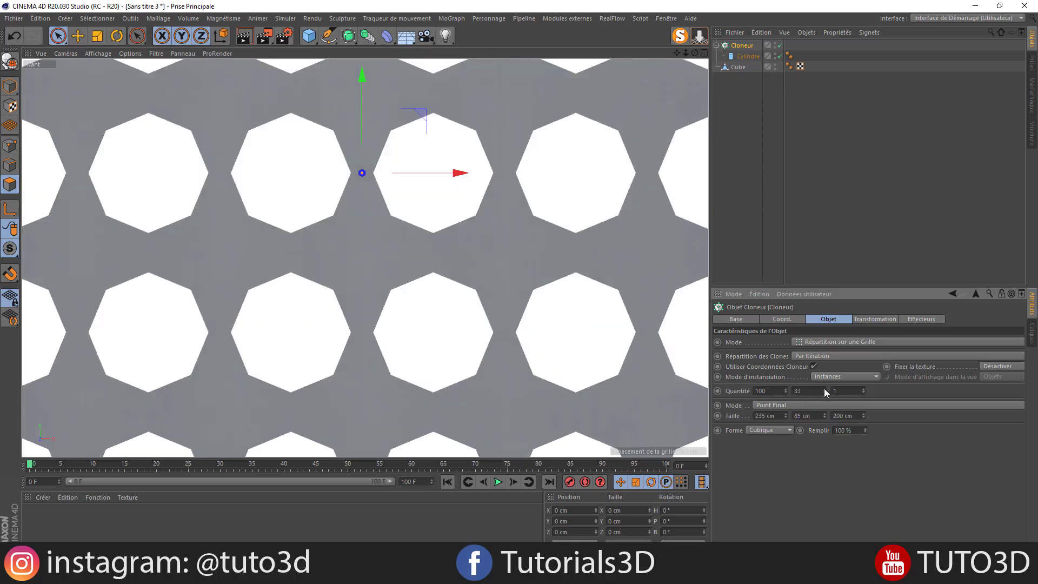
left_click(824, 389)
left_click(824, 388)
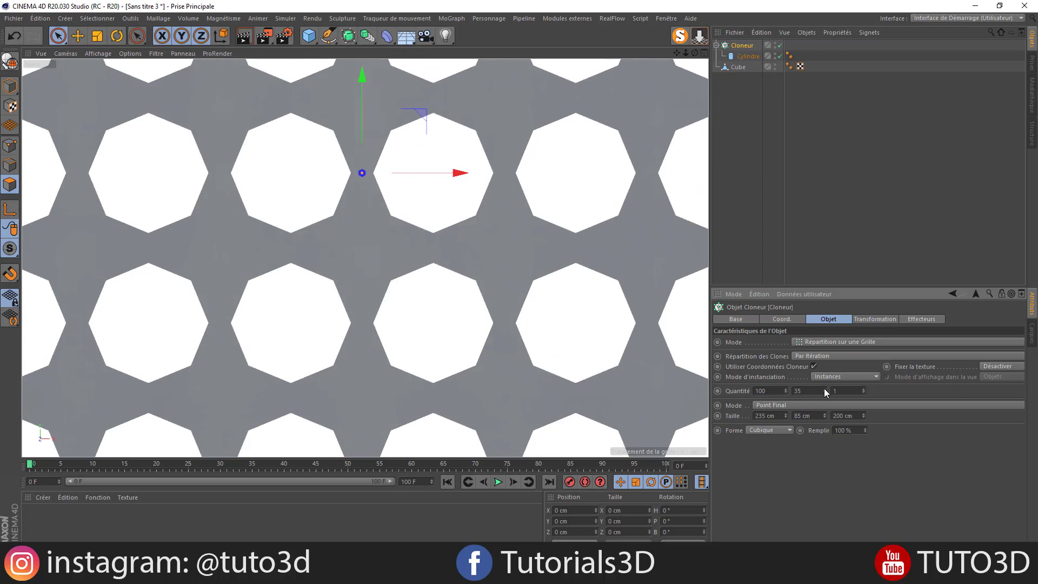
left_click(825, 389)
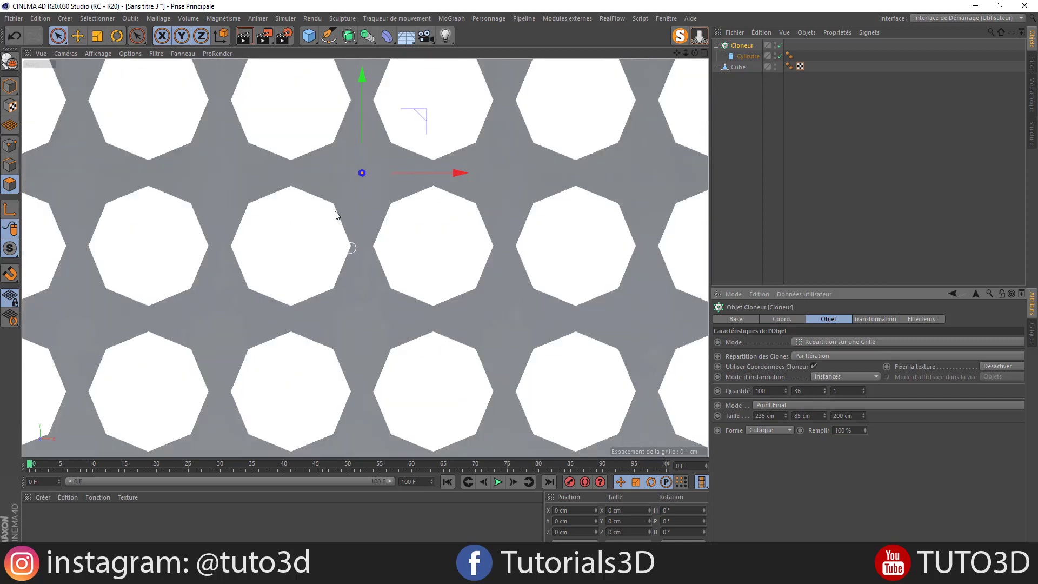
scroll(346, 228, "down", 3)
scroll(346, 230, "down", 8)
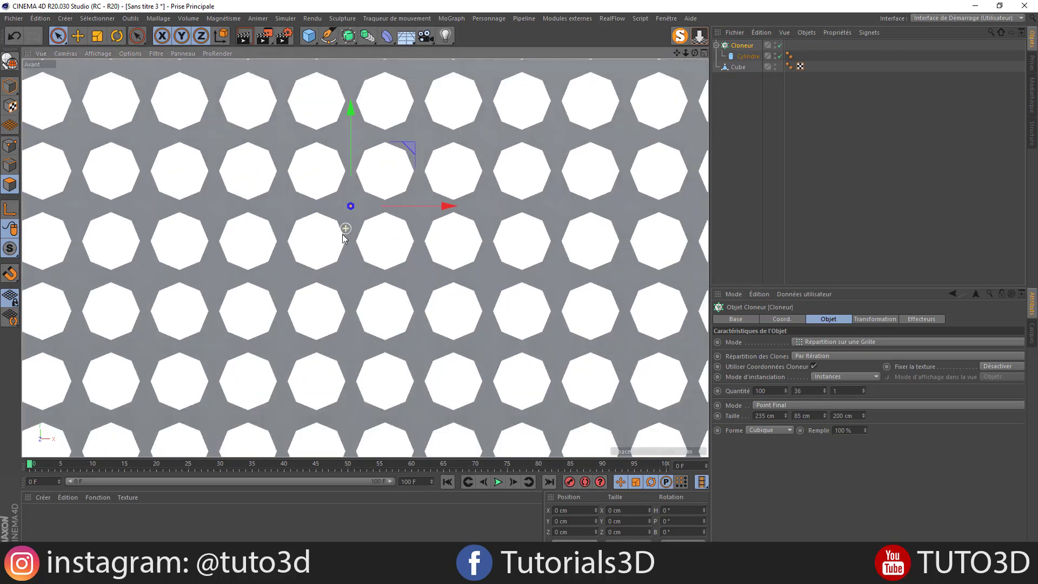
scroll(351, 254, "down", 6)
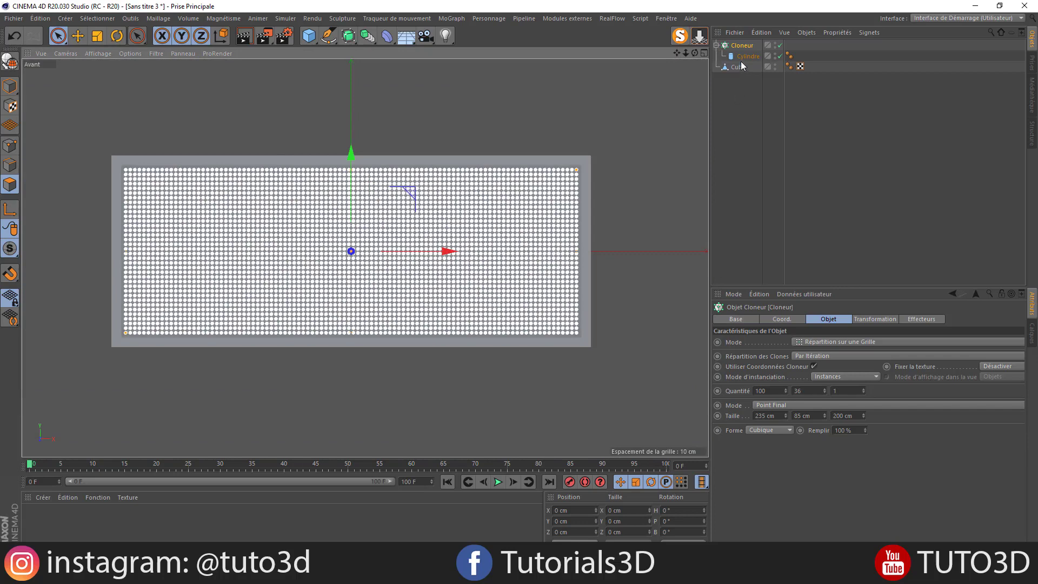
Step: Check the cylinder's radius setting and view the filled panel in perspective
left_click(746, 56)
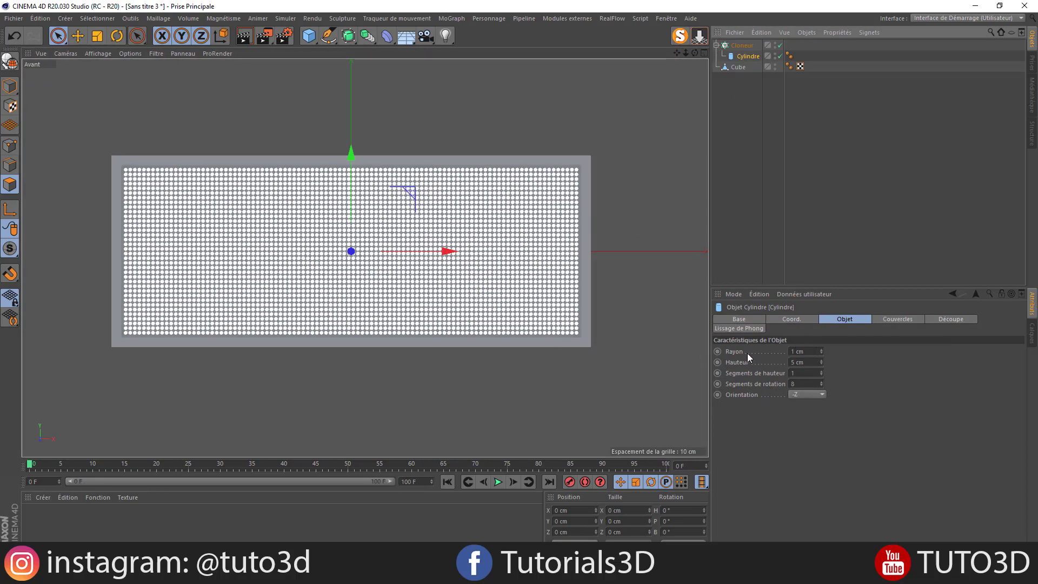
left_click(806, 352)
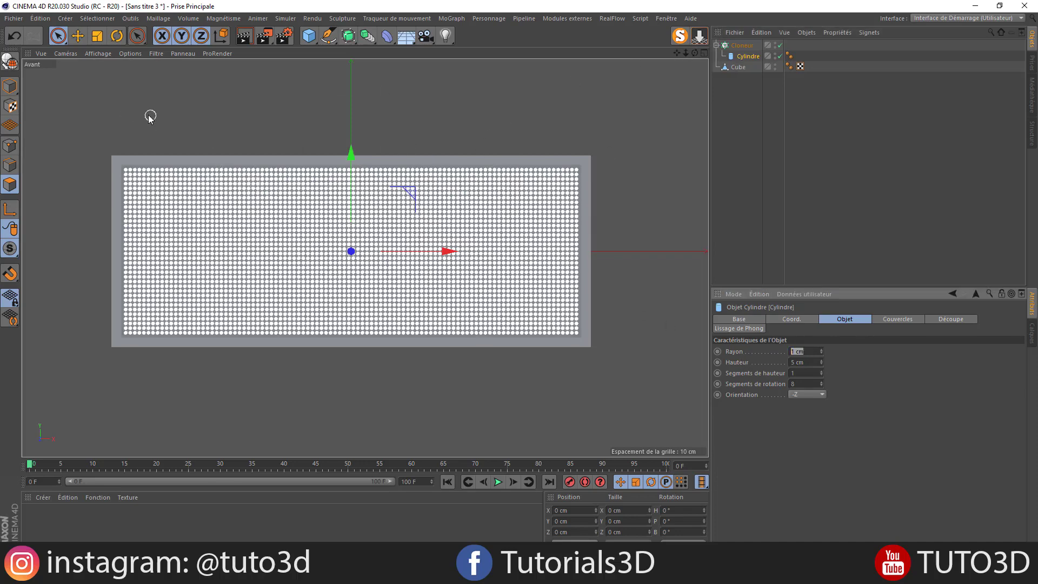
left_click(66, 54)
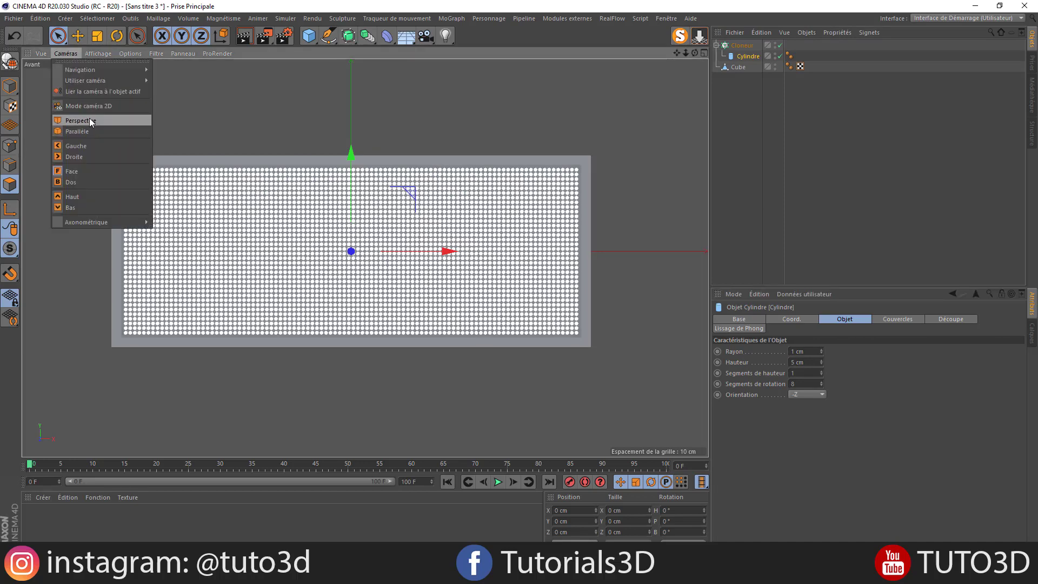
left_click(89, 119)
scroll(368, 295, "up", 4)
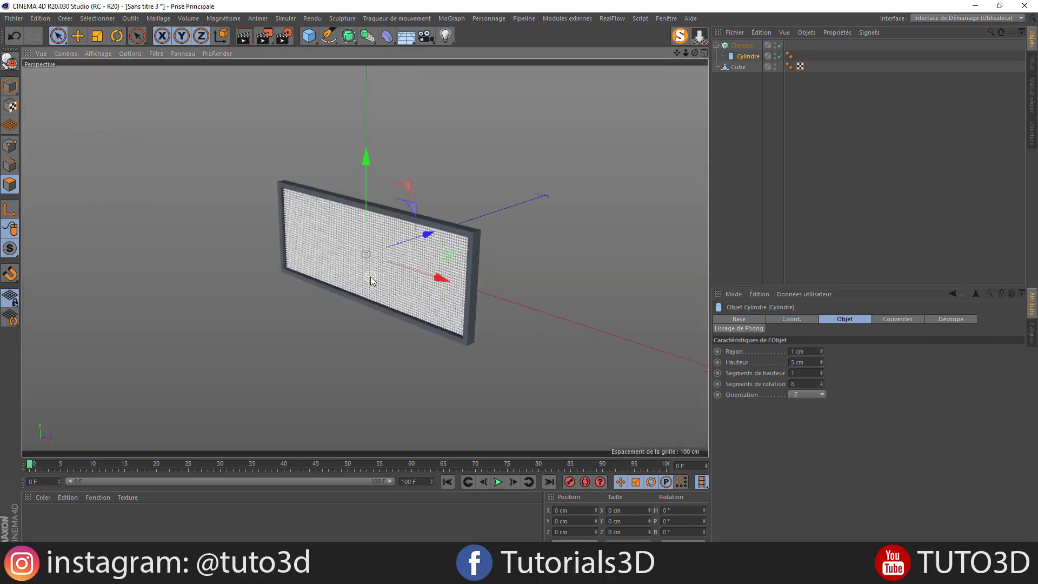
scroll(371, 277, "up", 6)
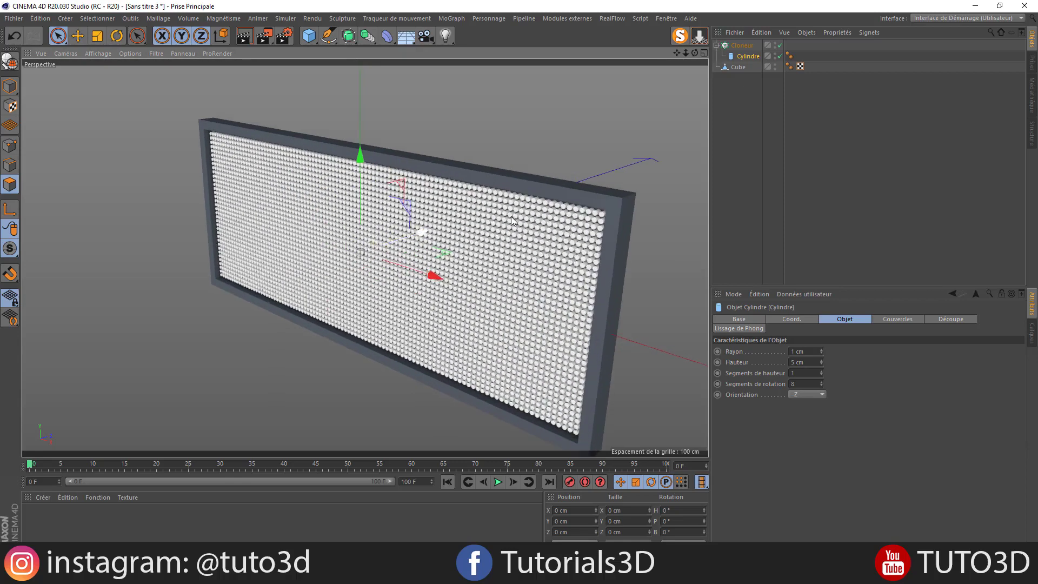
Step: Add a text spline to the scene and change its text to "NEW"
left_click(736, 46)
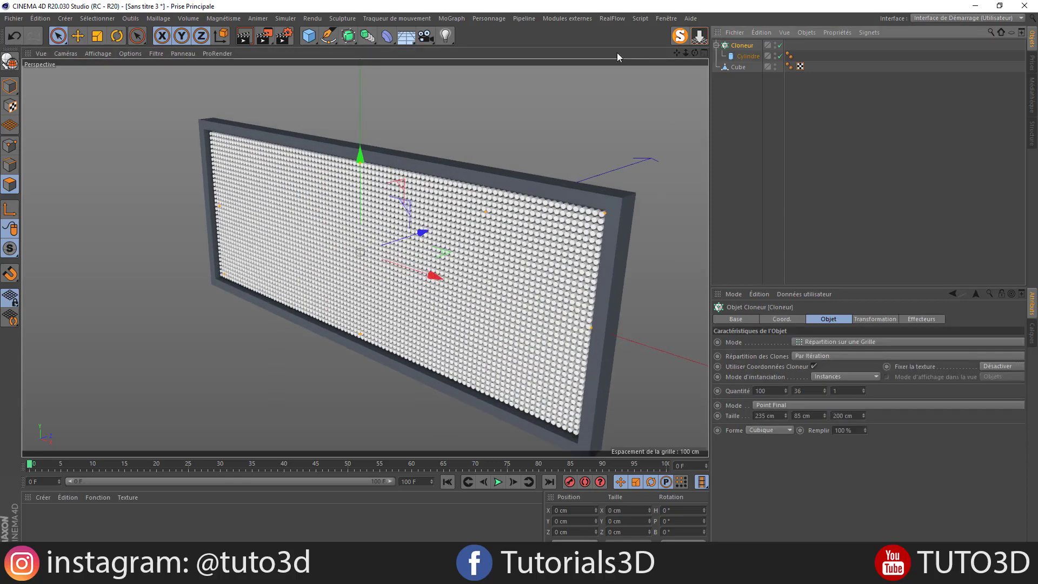
left_click(329, 37)
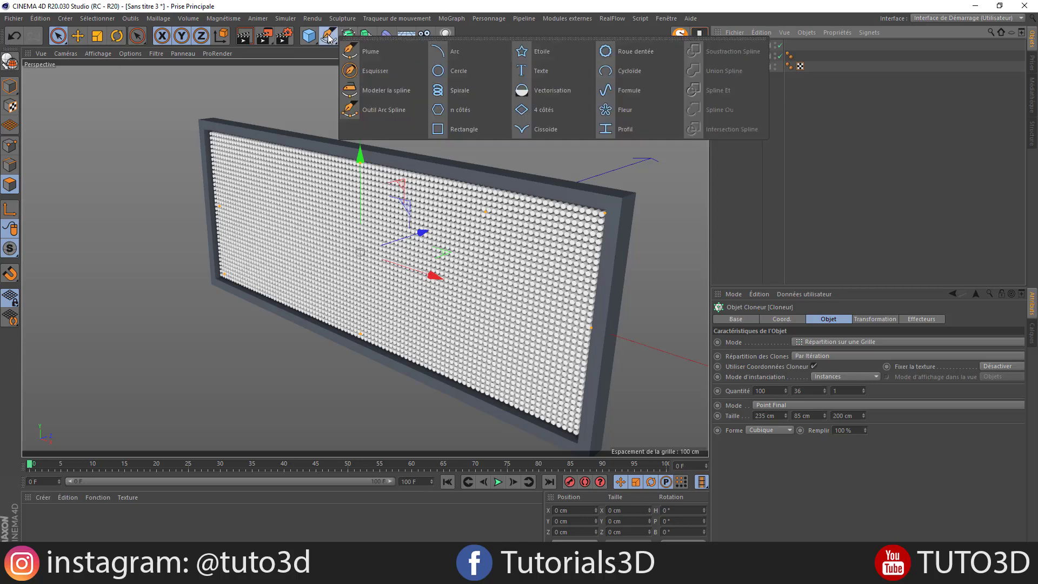
left_click(539, 72)
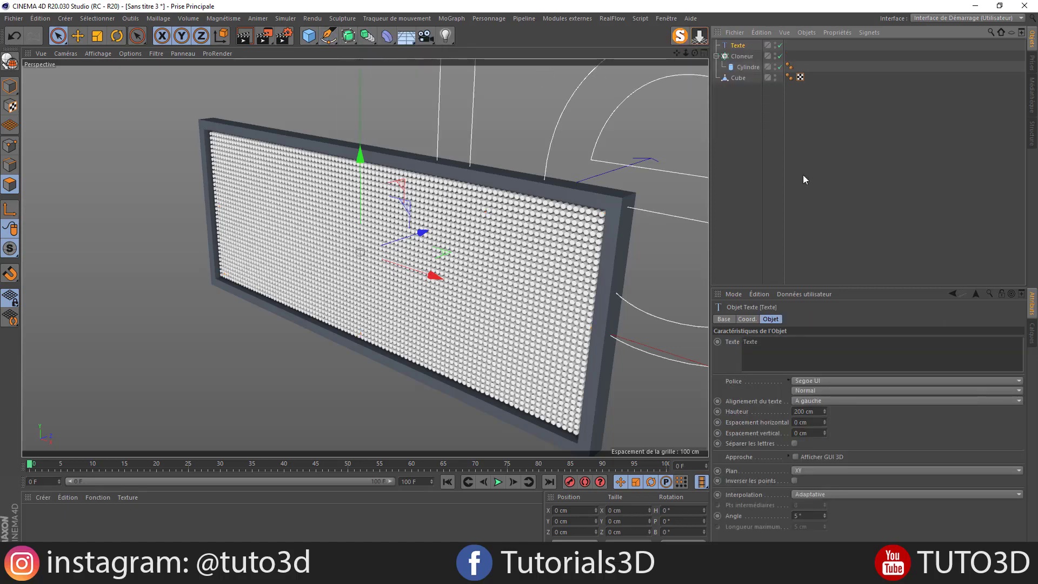
left_click_drag(684, 51, 587, 68)
left_click_drag(767, 345, 685, 346)
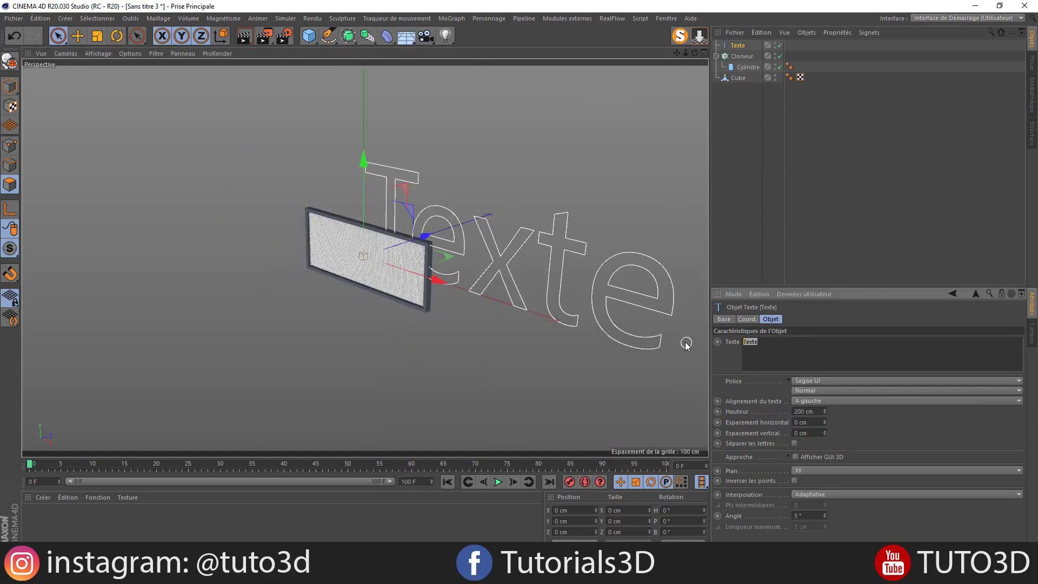
type("NEW")
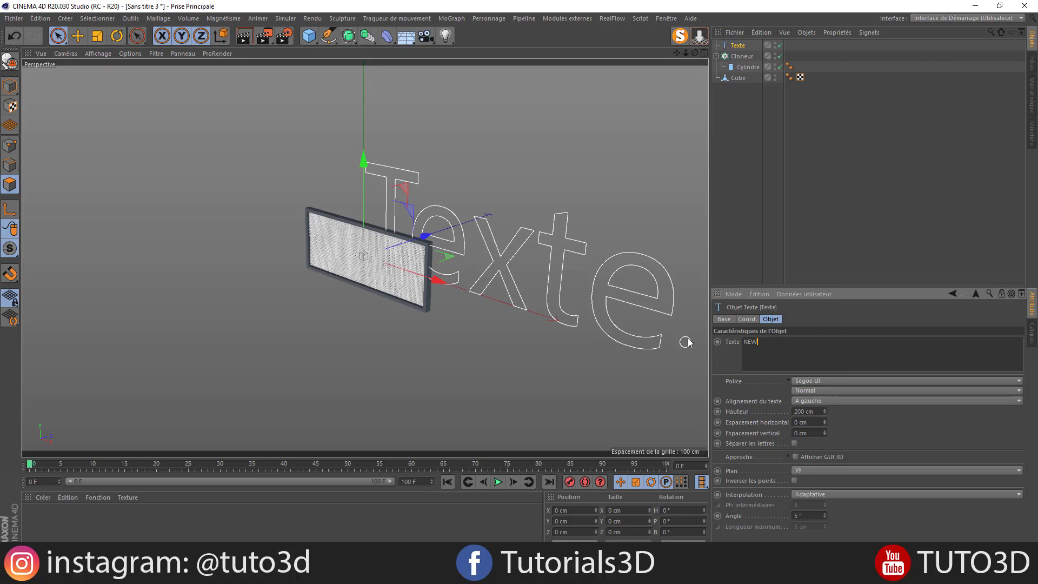
Step: Set the text spline's font to Arial Black
left_click(823, 380)
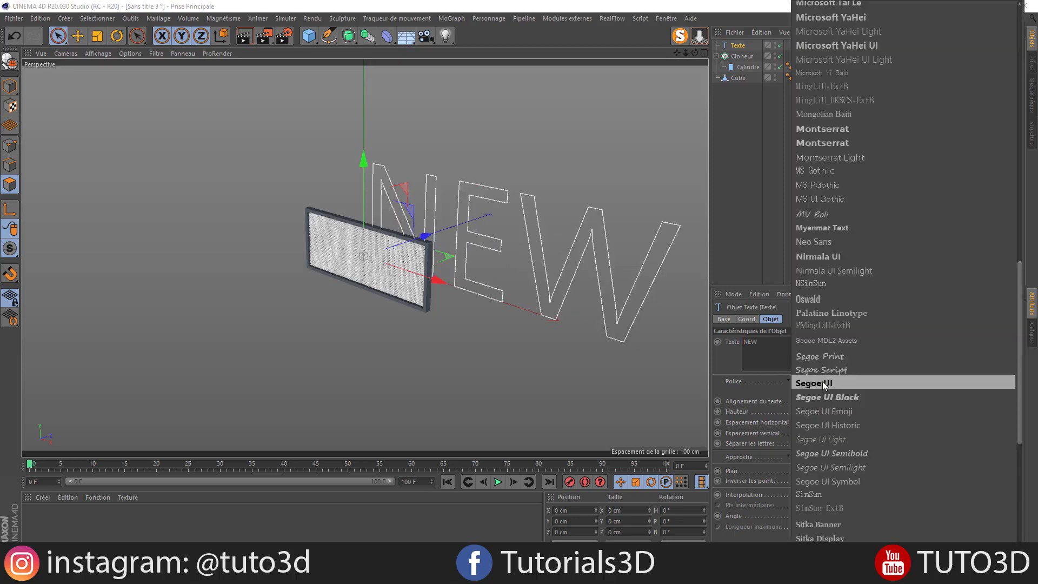
scroll(881, 261, "up", 5)
scroll(882, 262, "up", 3)
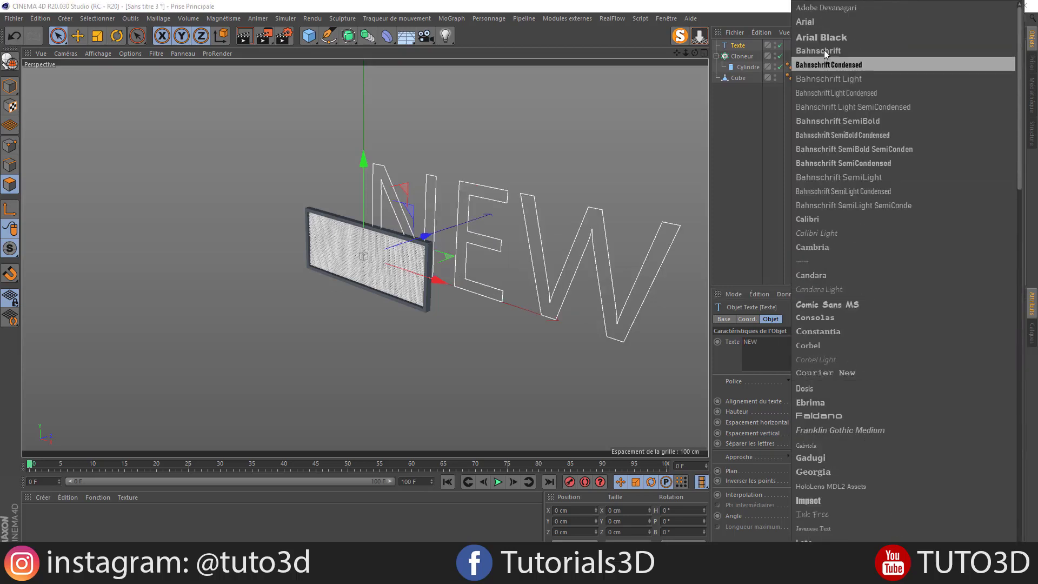
left_click(826, 35)
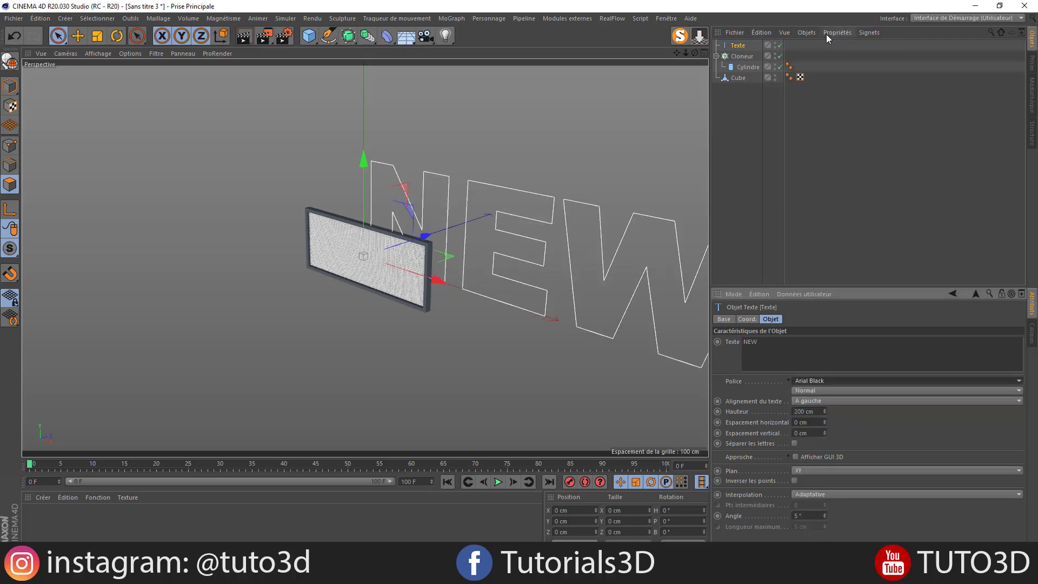
Step: Center the text spline's alignment and reduce its height to about 92 cm
left_click(807, 402)
left_click(803, 424)
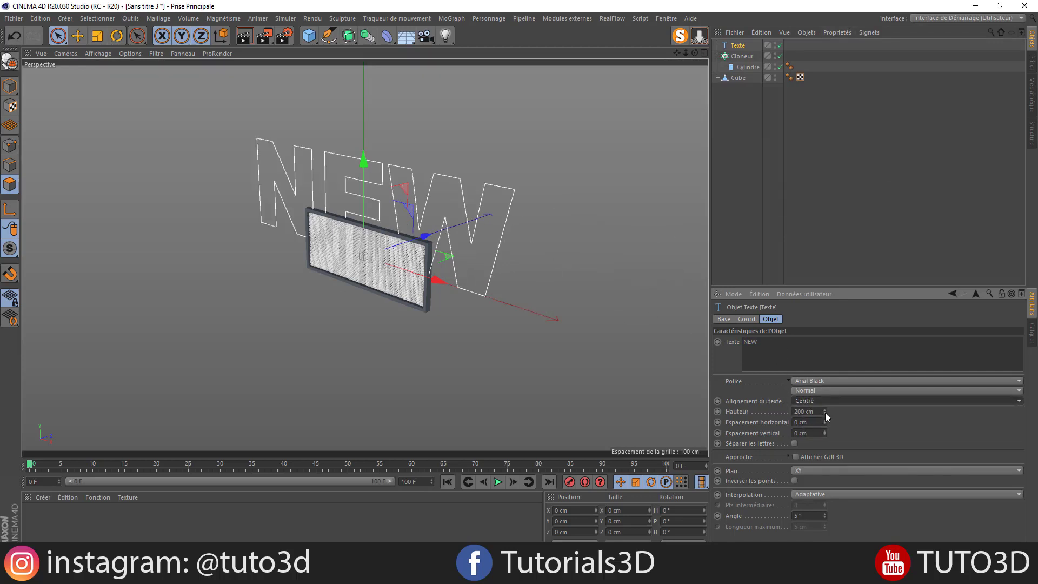
left_click(825, 414)
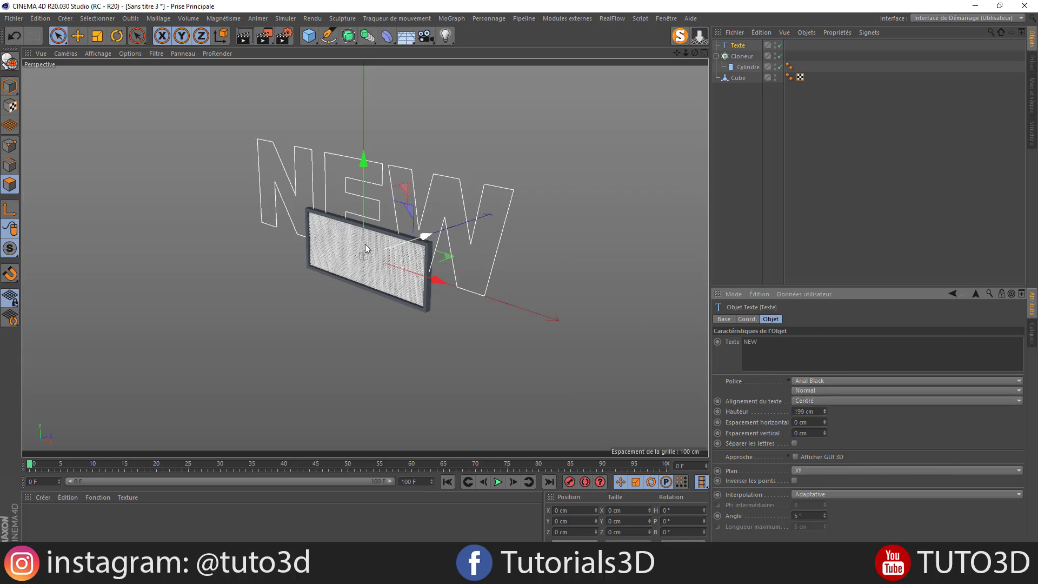
left_click_drag(824, 411, 824, 447)
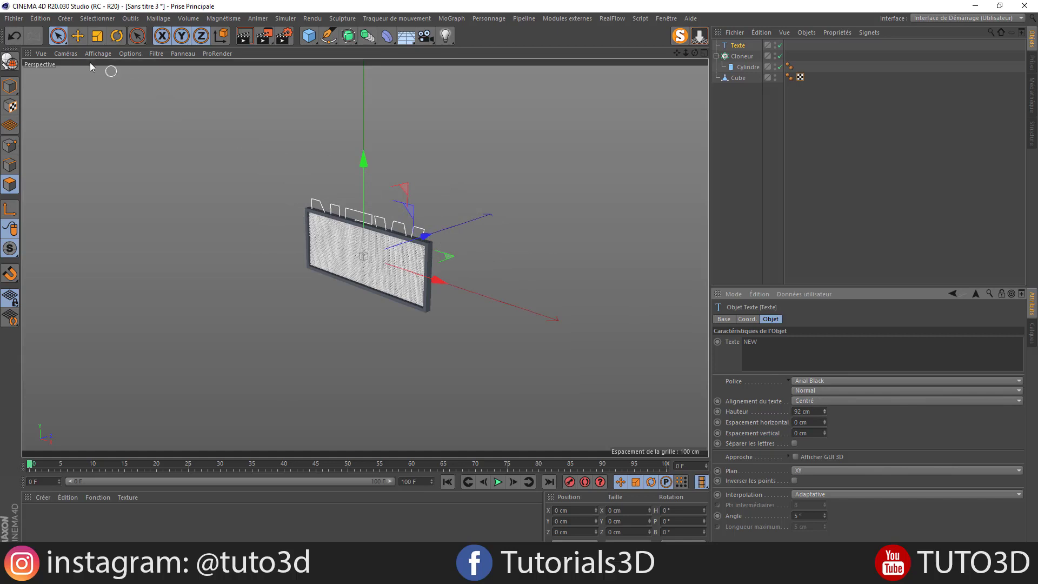
Step: In the front view, set the text height to 80 cm and move the text down to the middle of the panel
left_click(71, 55)
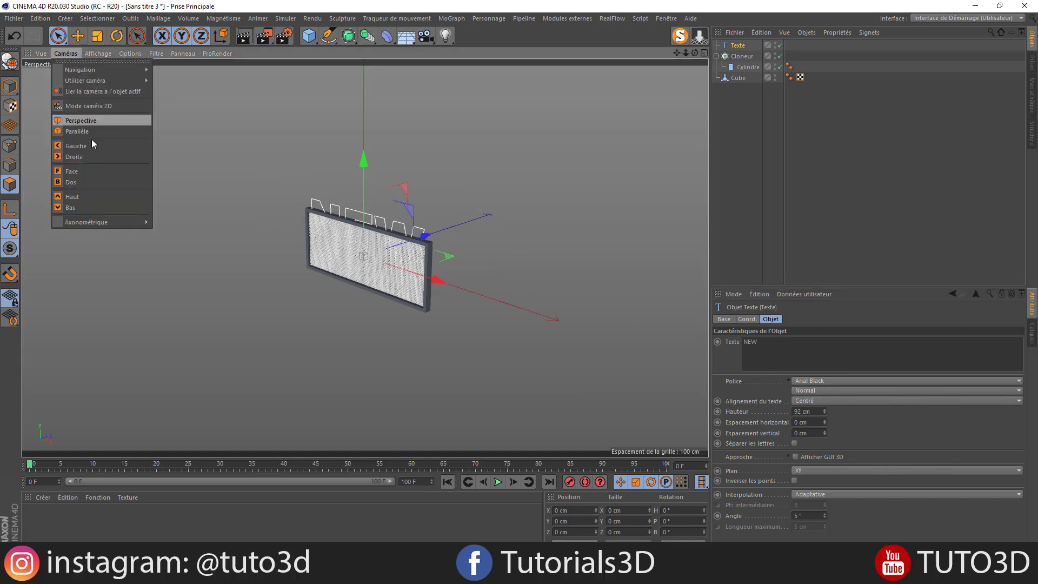
left_click(80, 170)
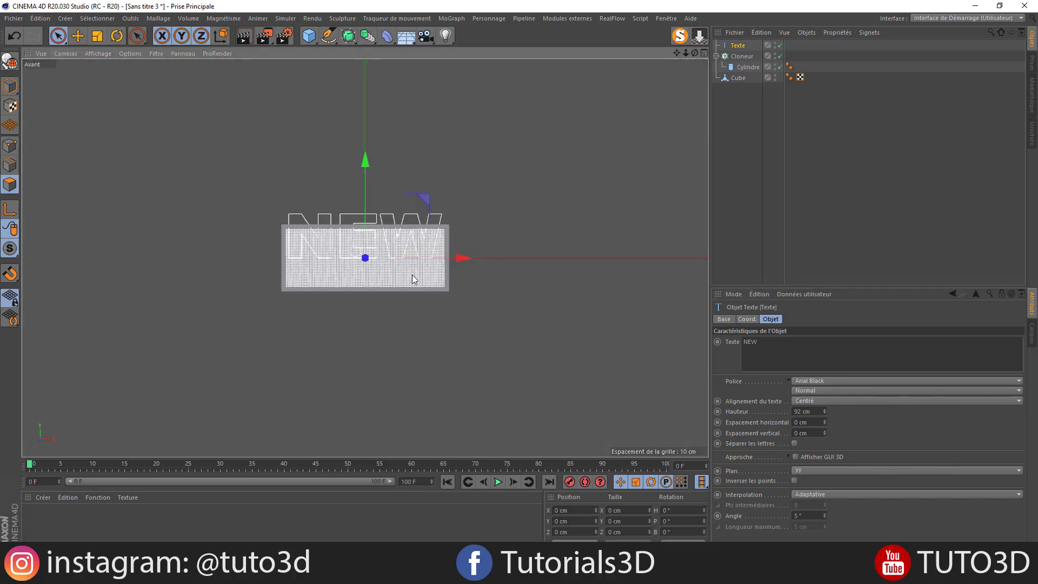
scroll(362, 244, "up", 3)
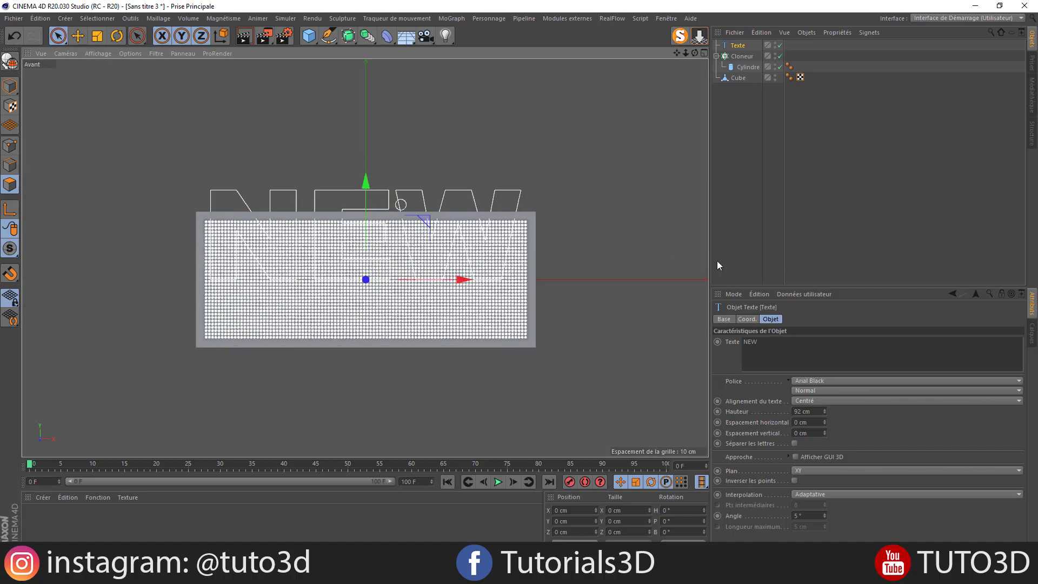
double_click(807, 413)
type("80")
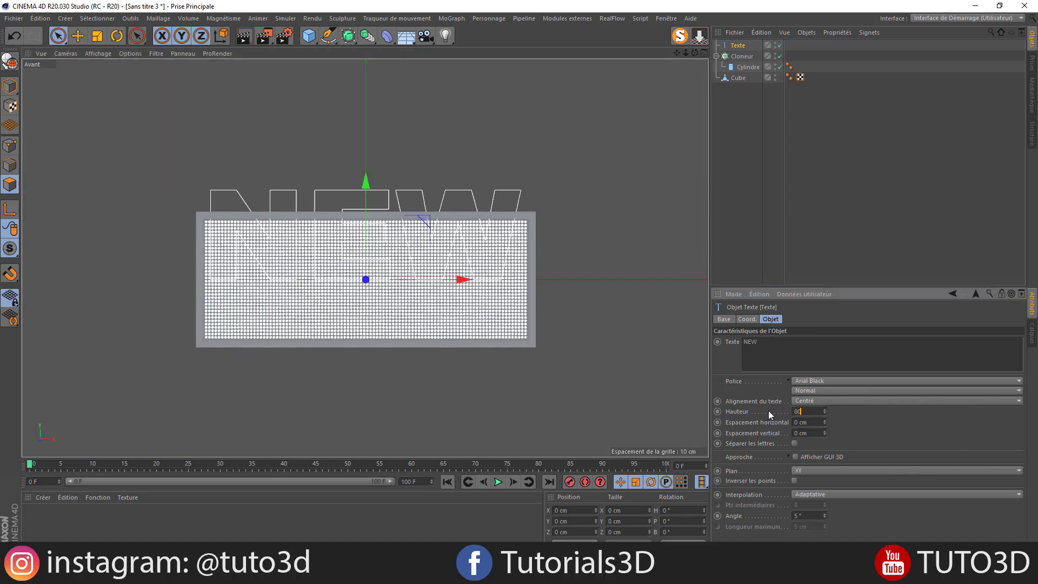
key("Return")
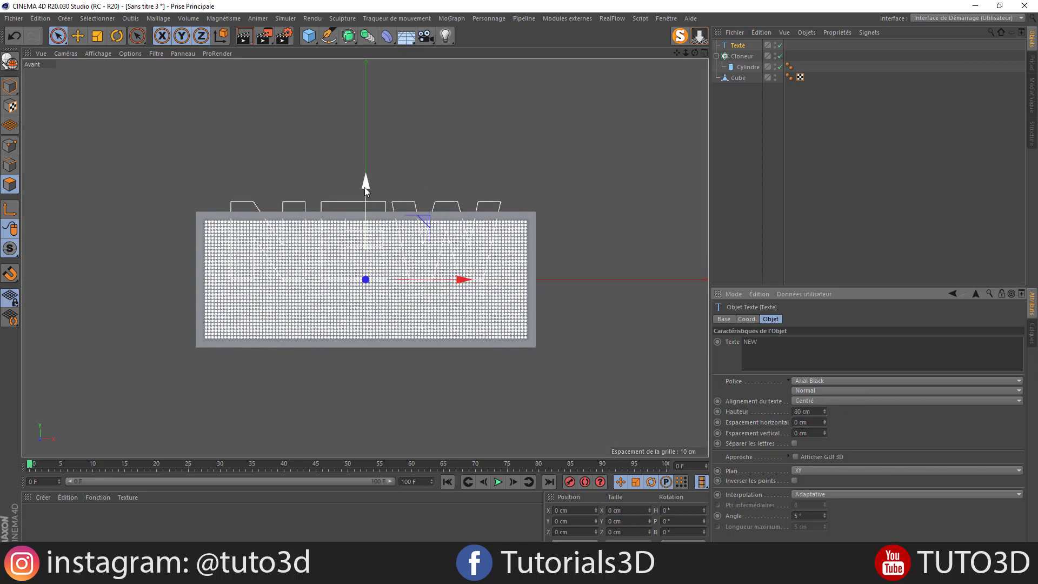
left_click_drag(365, 187, 357, 229)
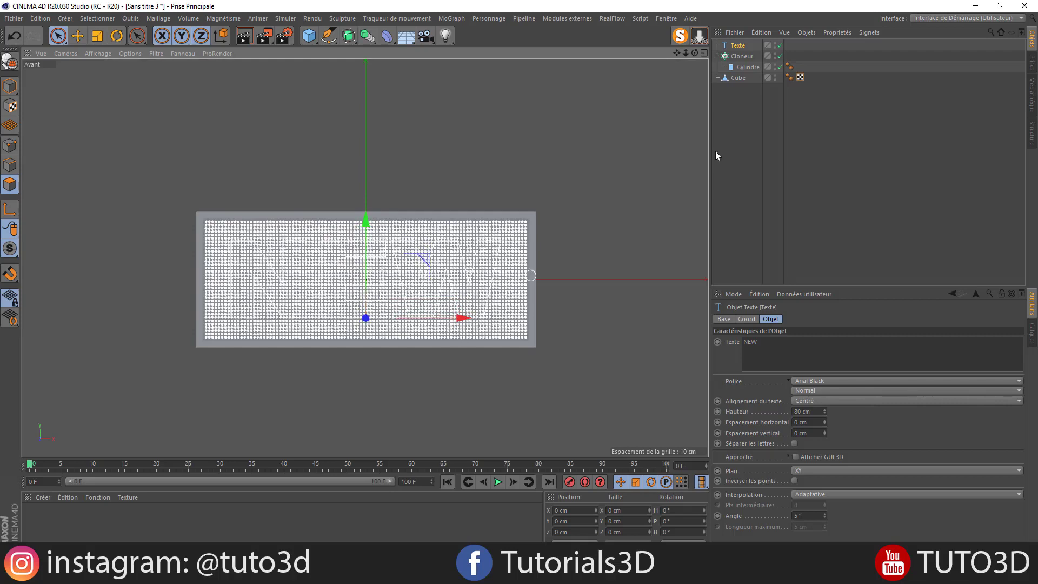
Step: Duplicate the text spline and rename the original NEW and the copy TUTORIAL
left_click(738, 44)
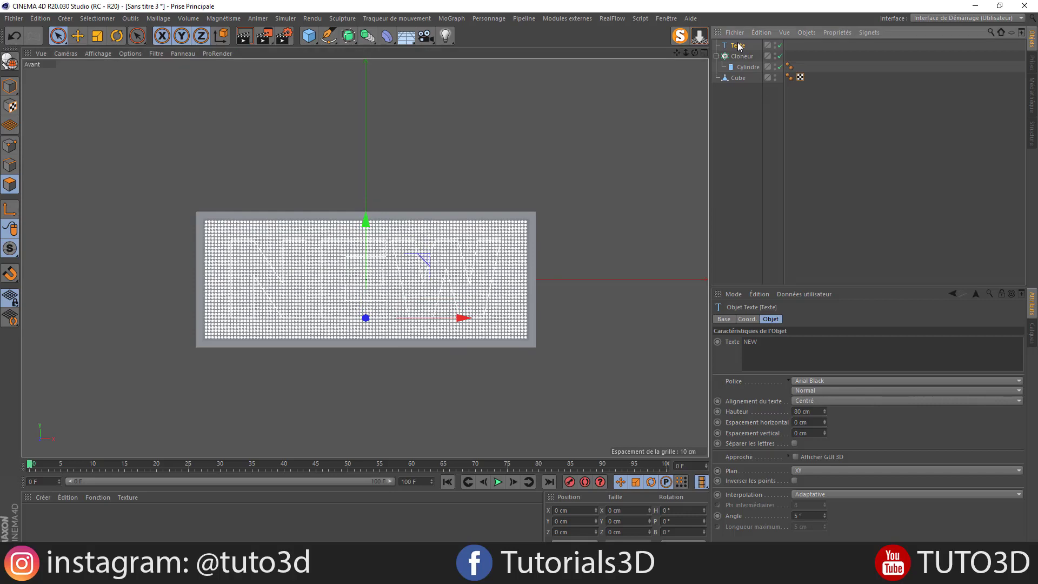
left_click_drag(738, 46, 744, 54)
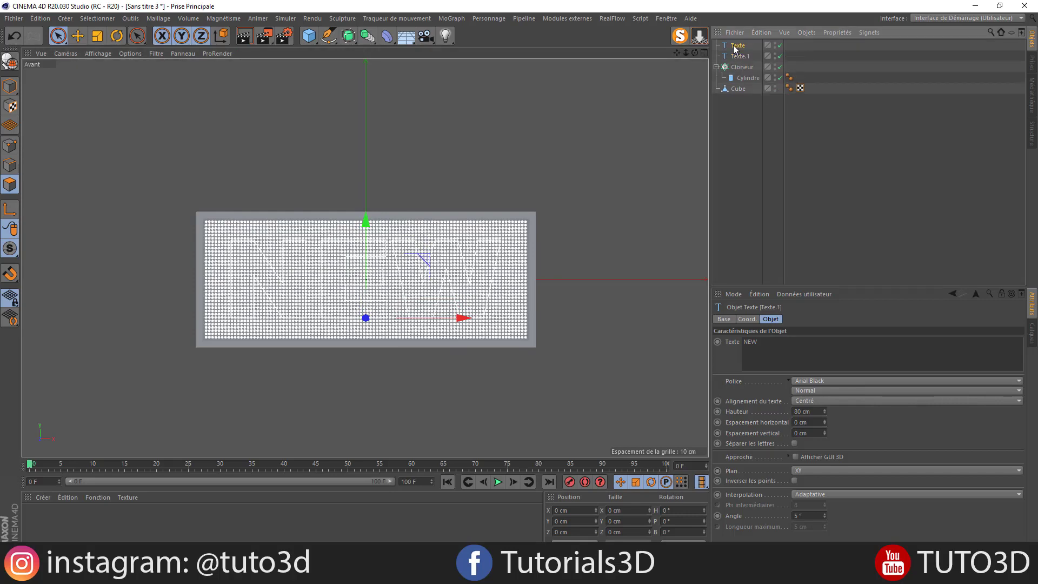
double_click(738, 45)
type("NEW")
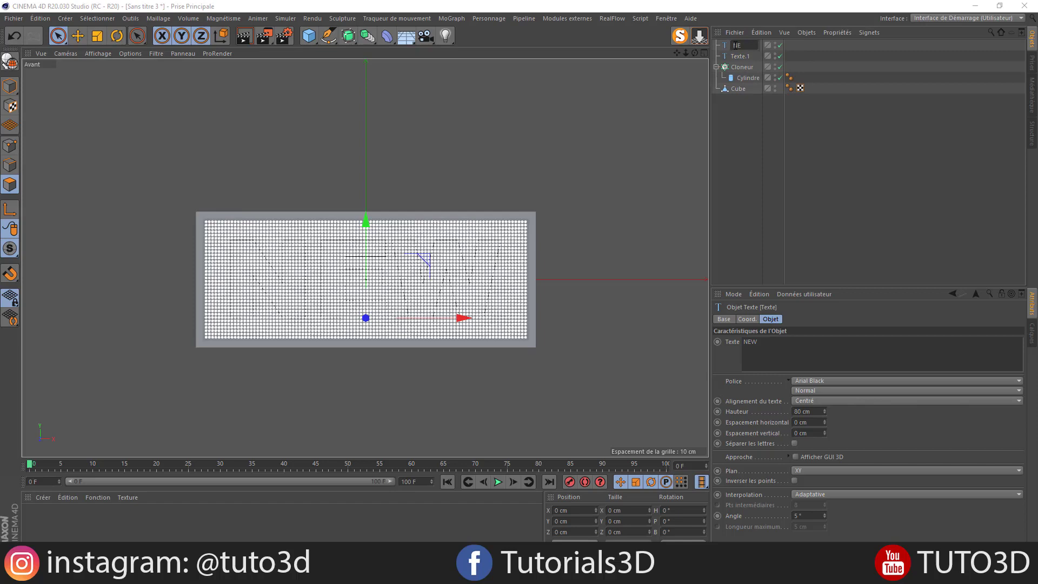
double_click(736, 56)
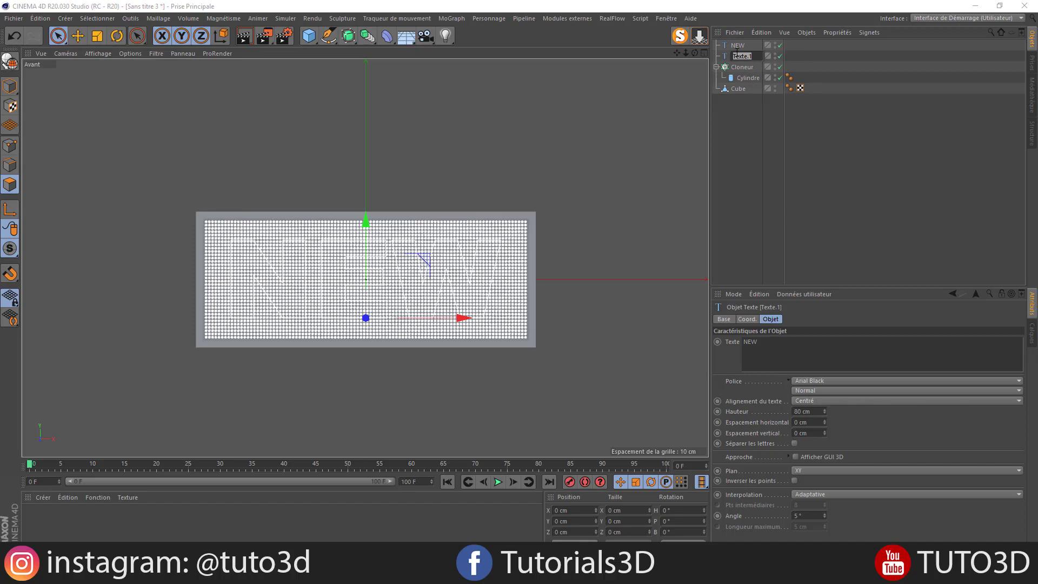
type("TUTORIAL")
key("Return")
Step: Change the copied spline's text to "TUTORIAL" and reduce its height to 40 cm
type("TUTORIAL")
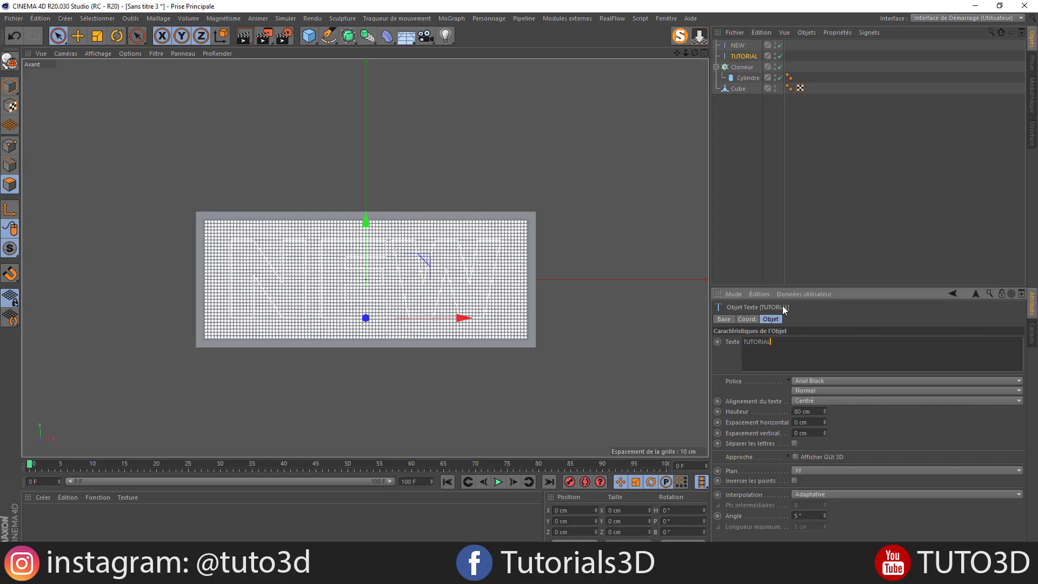
left_click(833, 327)
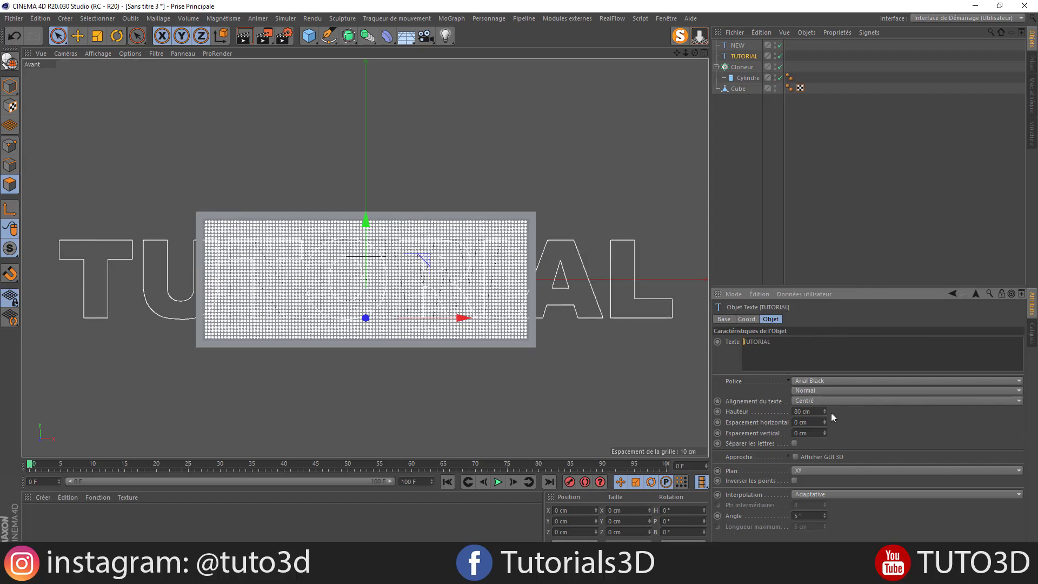
left_click_drag(827, 409, 796, 409)
Step: Switch the viewport to line display and disable the cloner to expose the two text splines
scroll(366, 312, "up", 2)
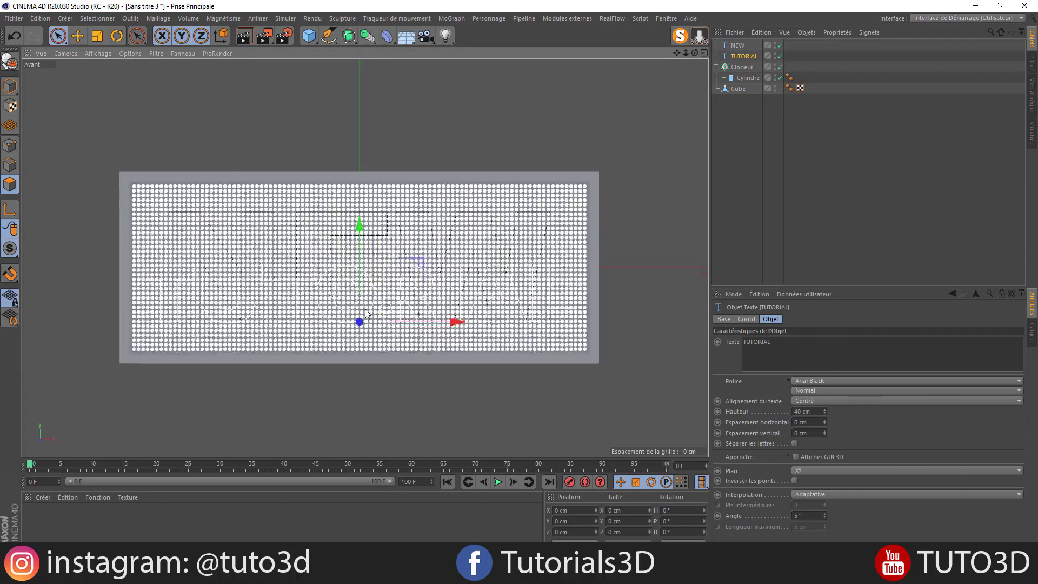
left_click(96, 53)
left_click(100, 147)
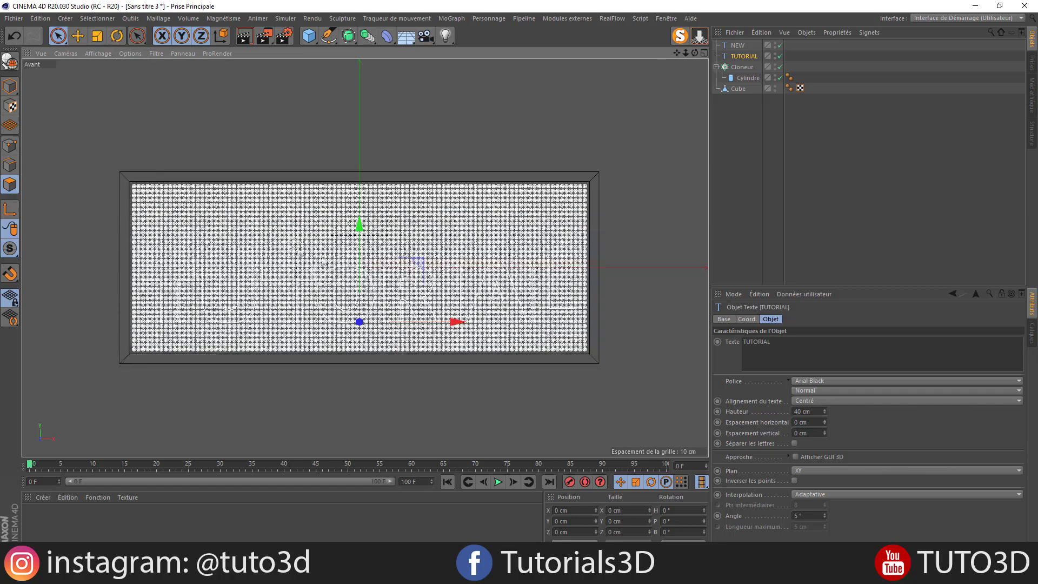
scroll(355, 263, "up", 3)
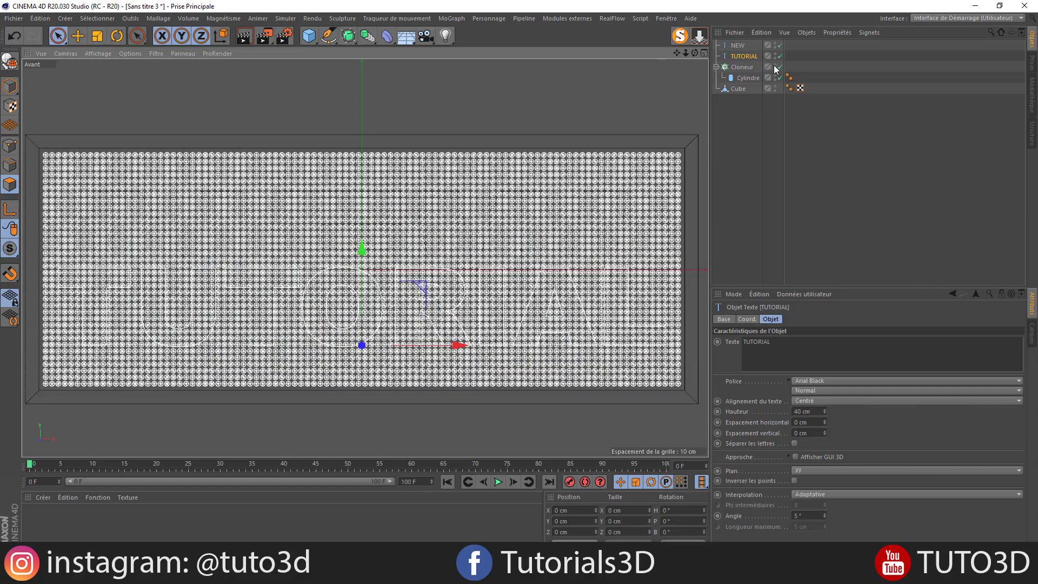
left_click(780, 66)
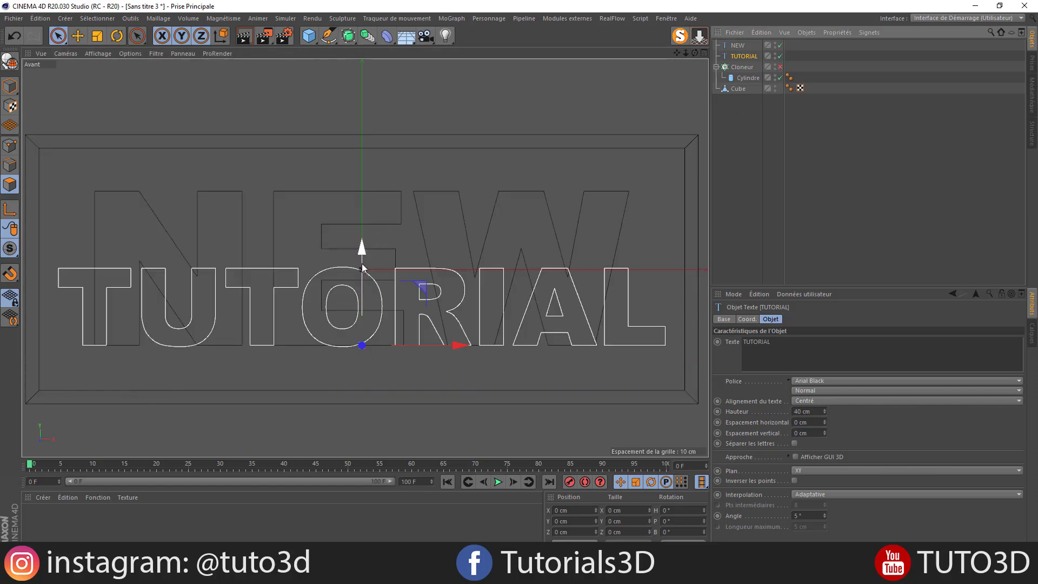
Step: Move the TUTORIAL spline up to the panel's vertical center and toggle its visibility to check NEW on its own
left_click_drag(362, 251, 363, 209)
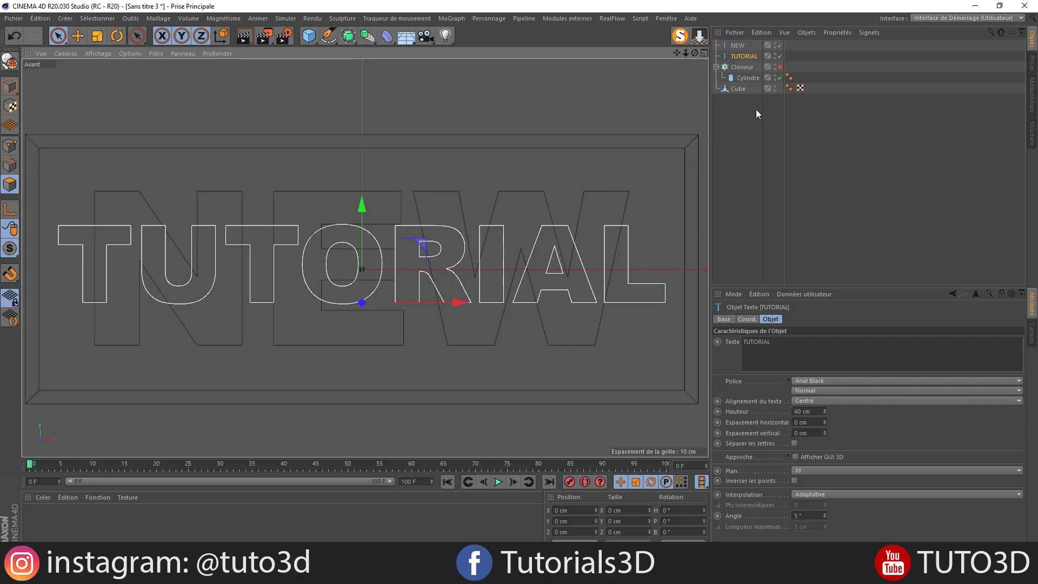
double_click(775, 54)
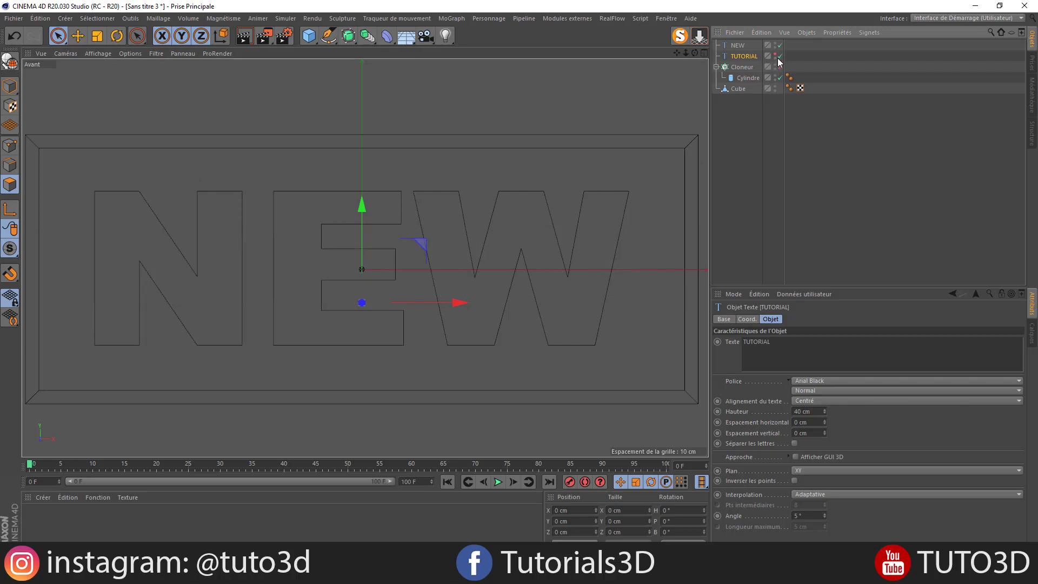
double_click(775, 57)
left_click(735, 46)
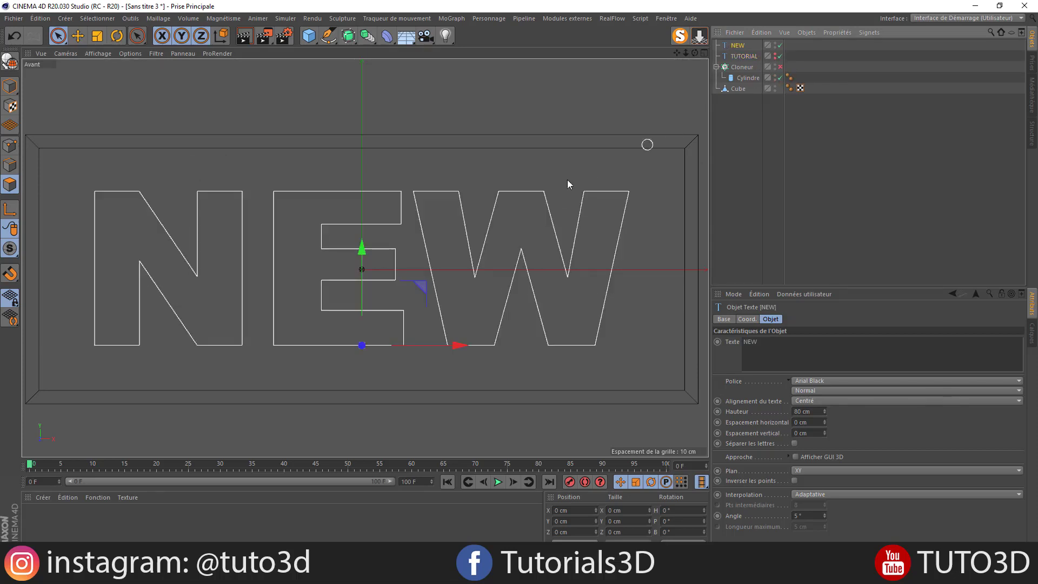
left_click(775, 54)
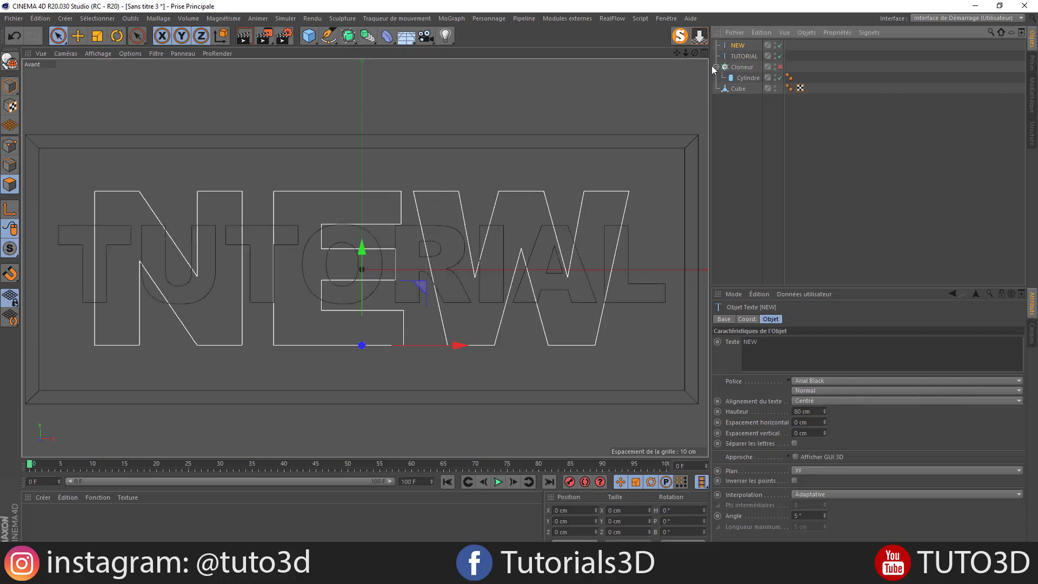
Step: Re-enable the cloner and return to a close perspective view of the panel
left_click(780, 67)
left_click(65, 53)
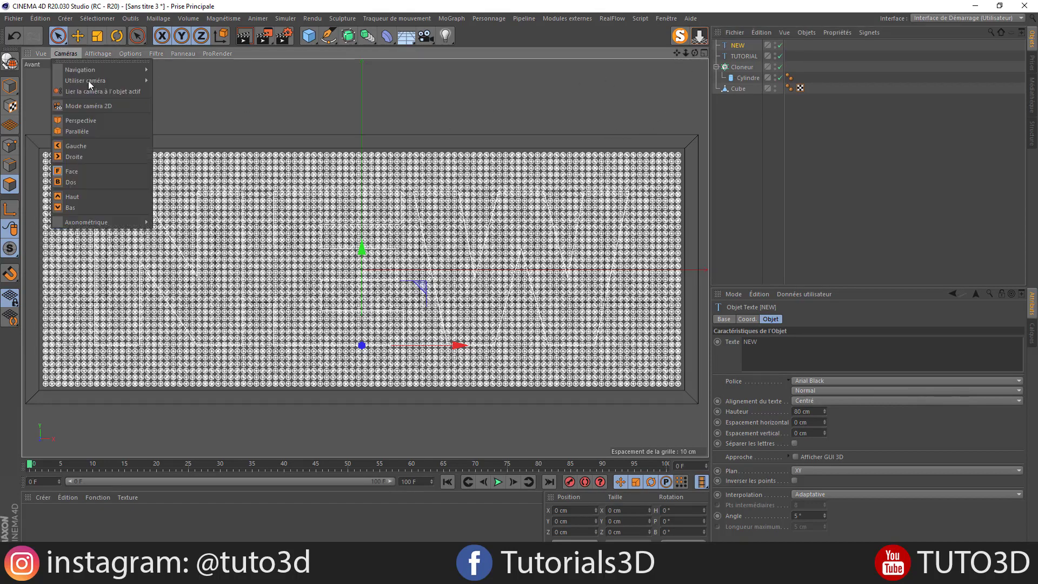
left_click(87, 122)
scroll(394, 279, "up", 6)
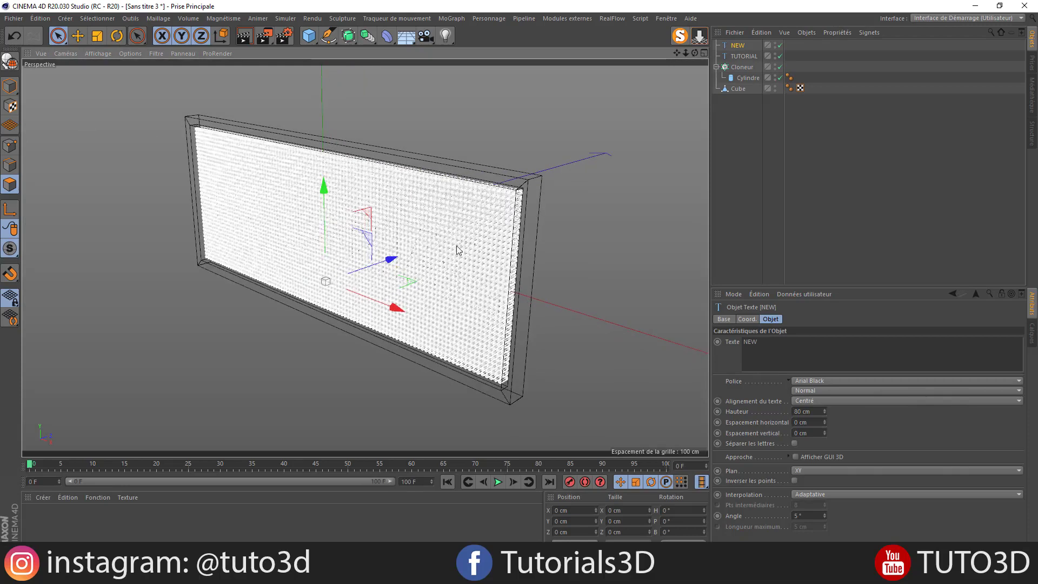
Step: Add a Shader effector (Effecteur Matière) to the cloner
left_click(739, 67)
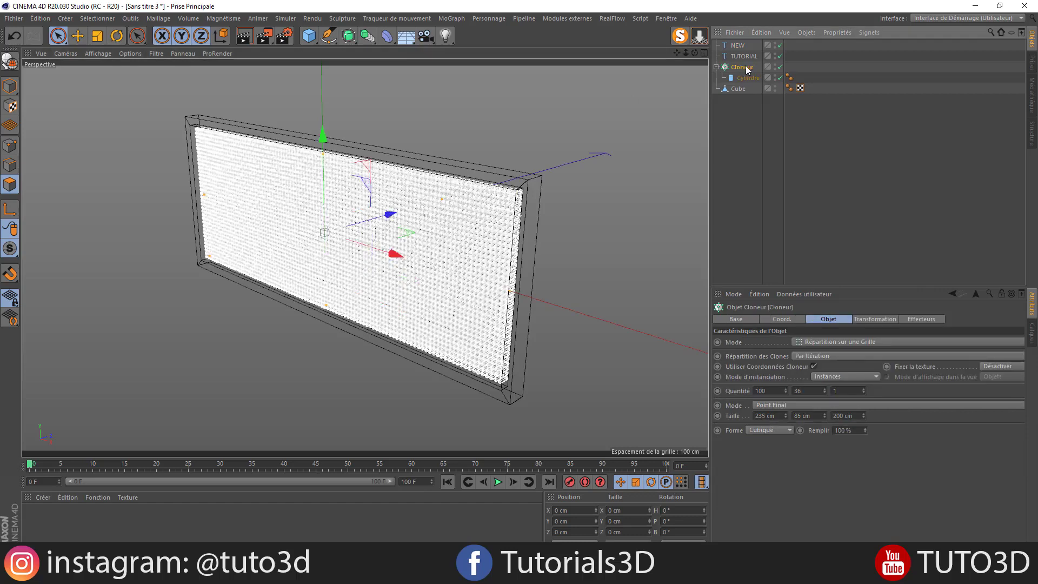
left_click(464, 20)
mouse_move(470, 37)
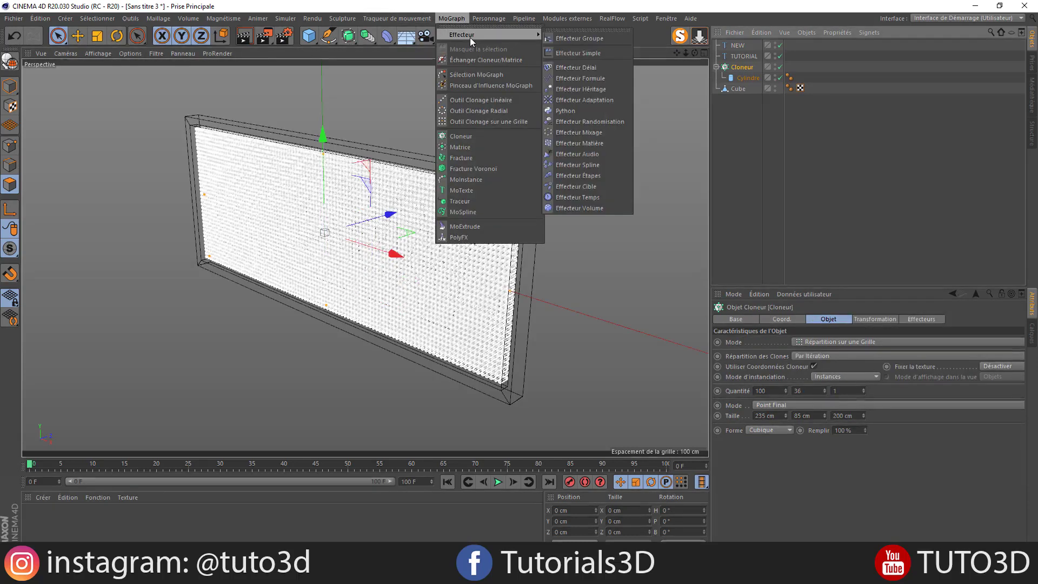
left_click(585, 144)
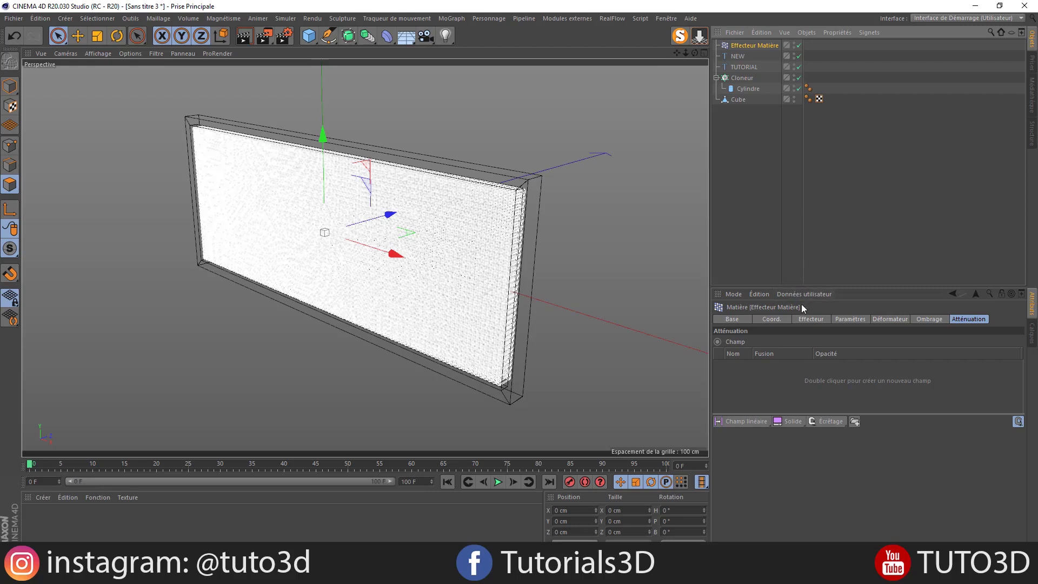
Step: Turn off the scale transformation (Échelle) in the Shader effector's parameters
left_click(843, 319)
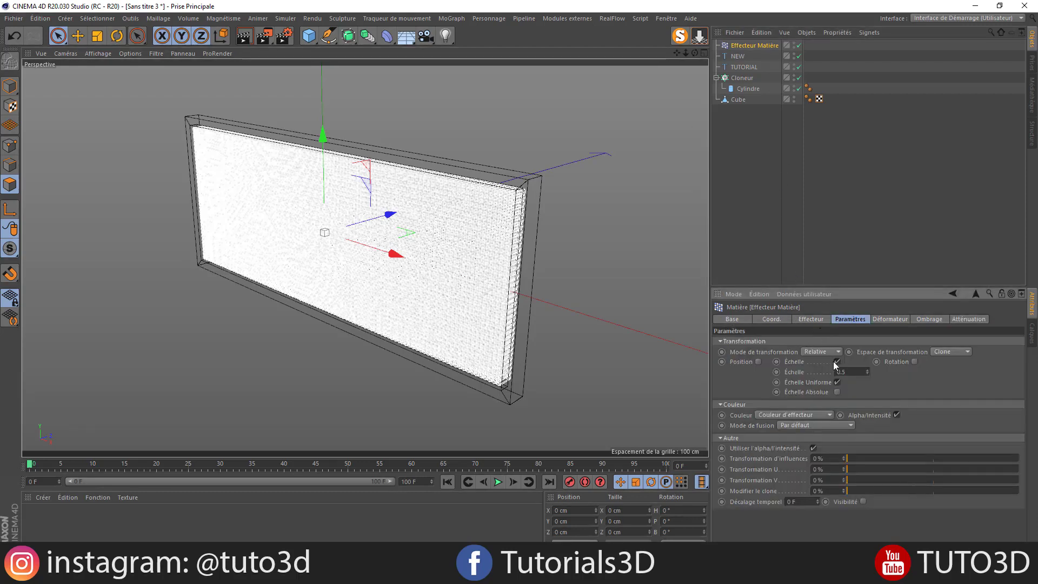
scroll(441, 252, "up", 5)
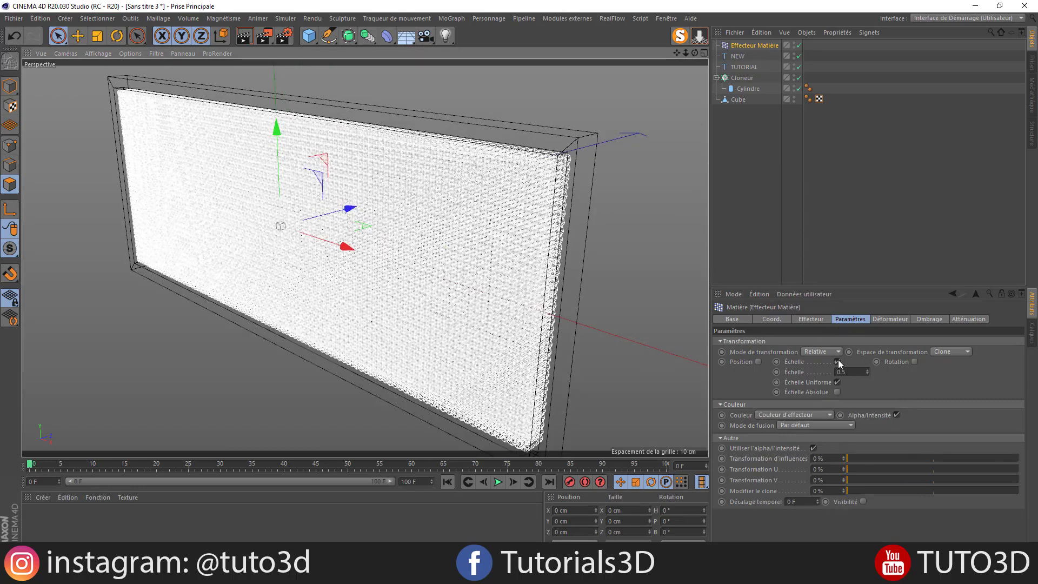
left_click(838, 362)
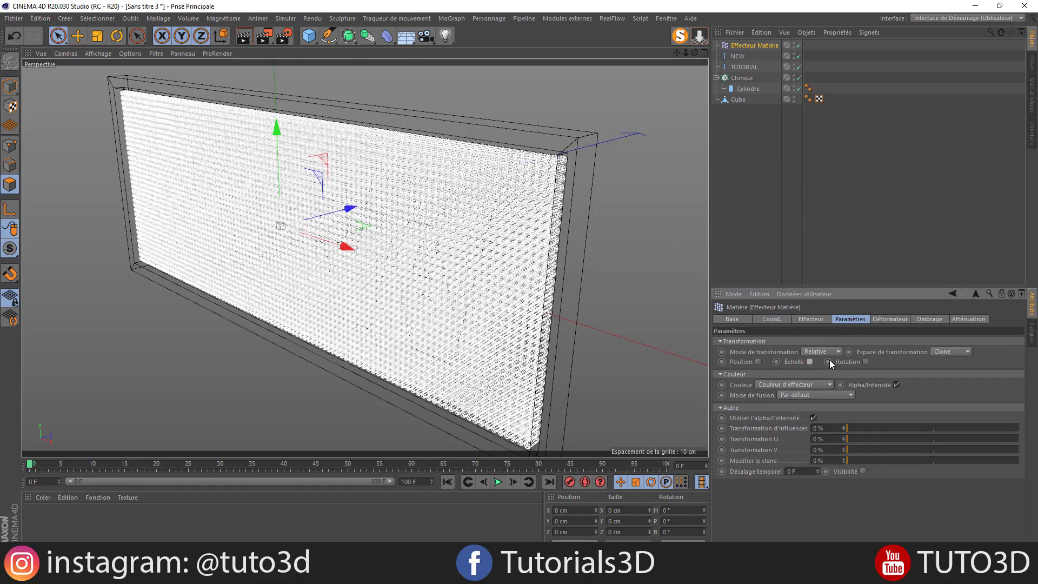
Step: Set the Shader effector's color mode to custom (Couleur personnalisée) and make the color a saturated red
left_click(770, 384)
left_click(762, 417)
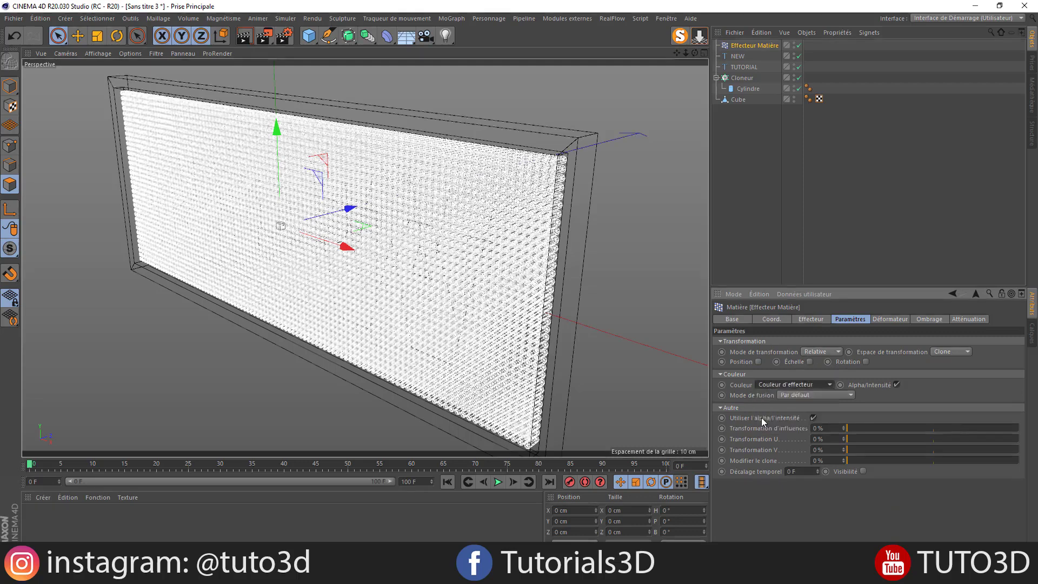
left_click(1015, 433)
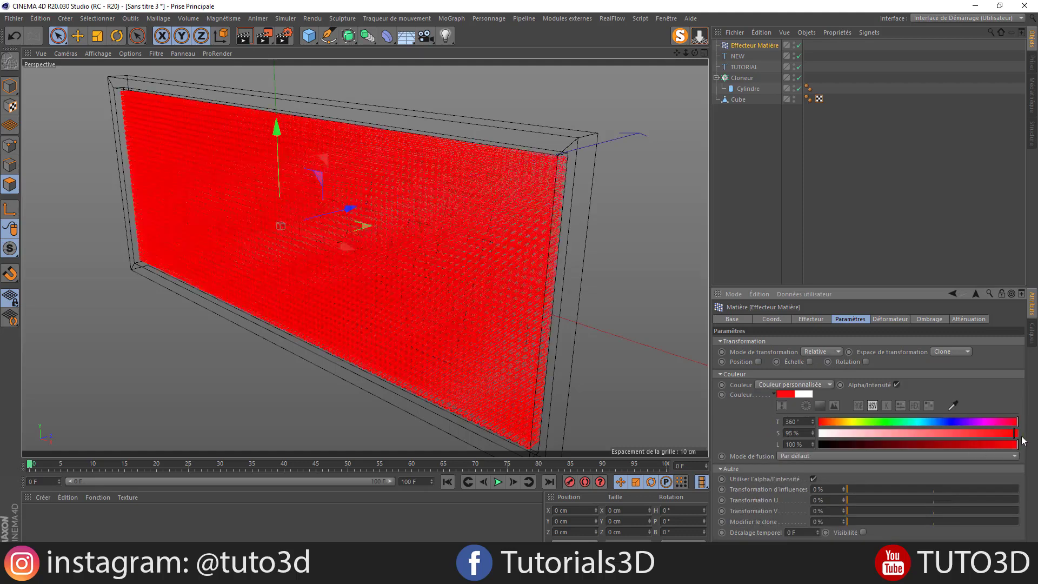
left_click(1017, 433)
Step: Set the cloner's transformation color to black by lowering its lightness to 0%
left_click(744, 78)
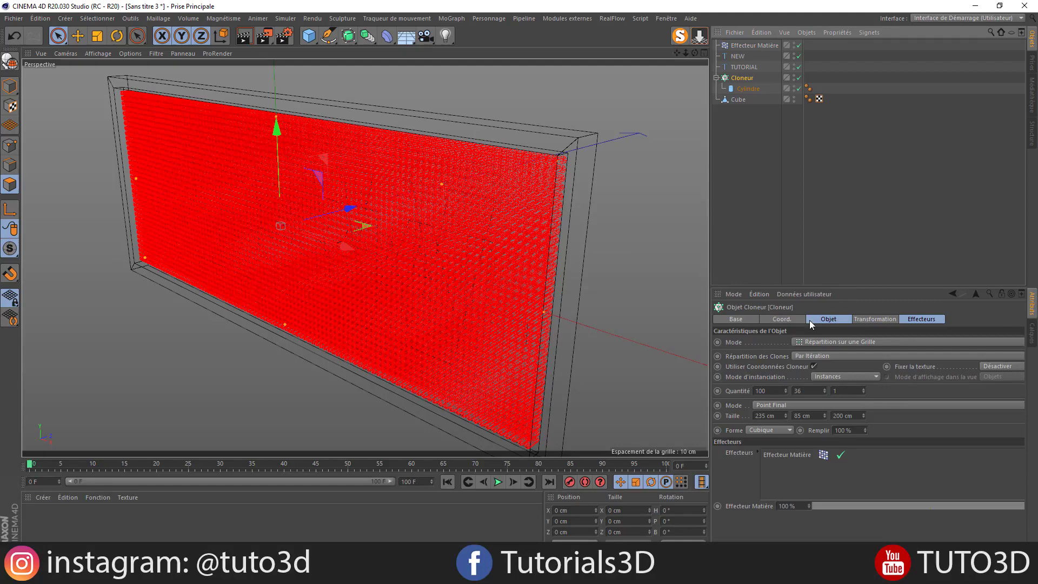
left_click(871, 319)
left_click_drag(837, 441, 780, 442)
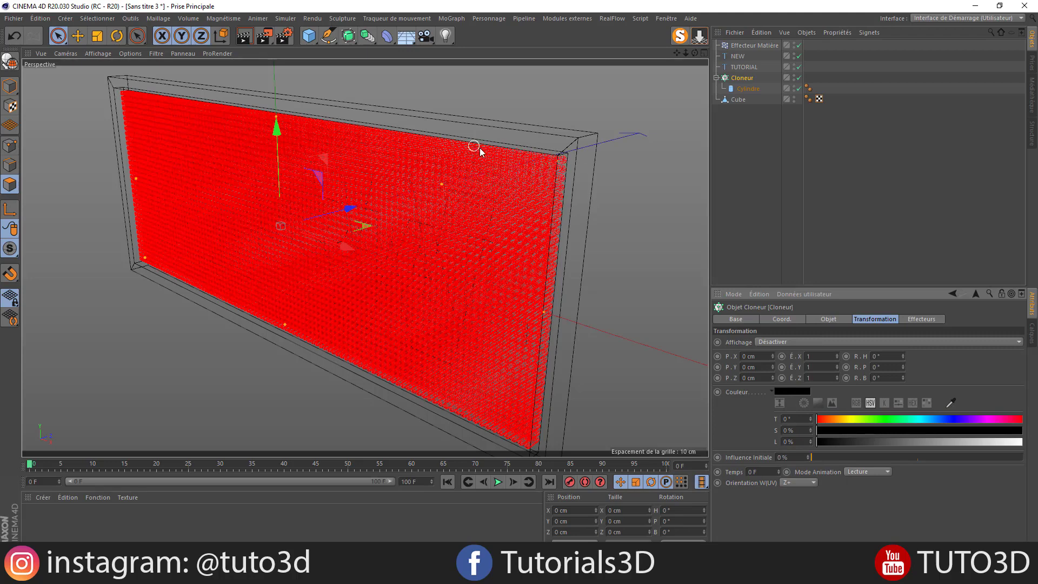
Step: Add the NEW text spline as a field in the Shader effector's falloff (Atténuation)
left_click(738, 48)
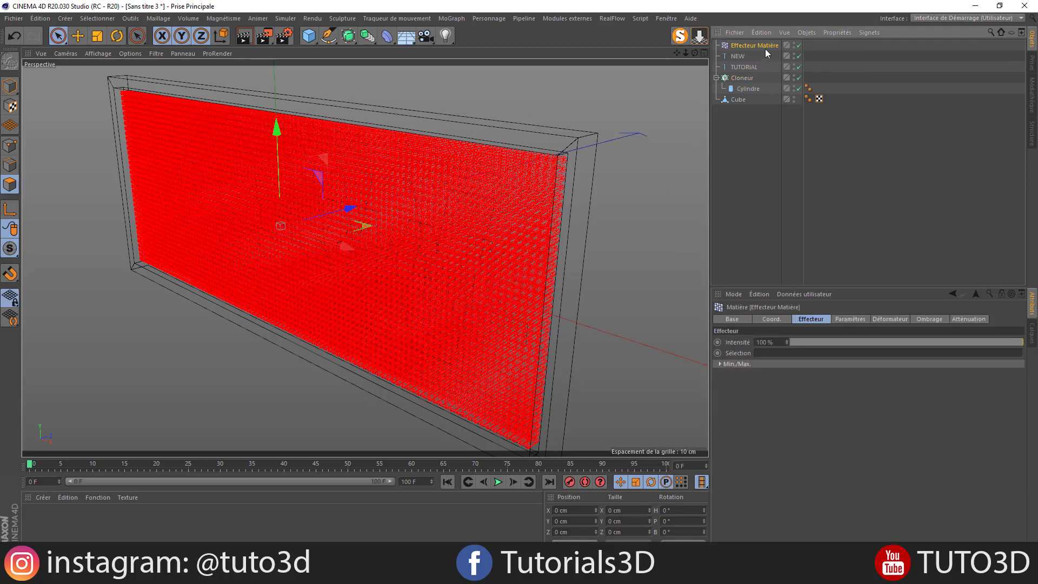
left_click(958, 320)
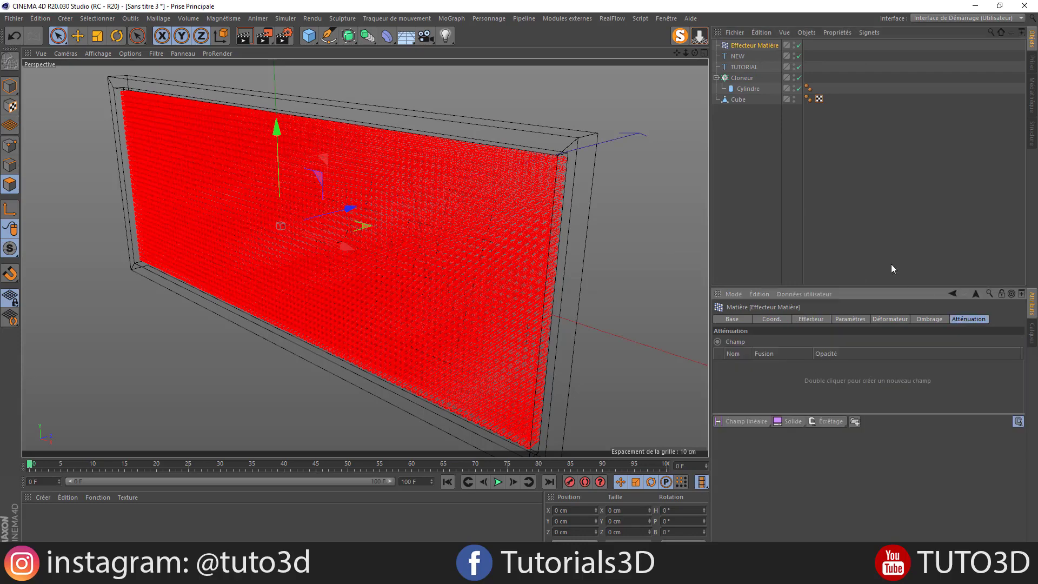
left_click_drag(736, 53, 762, 382)
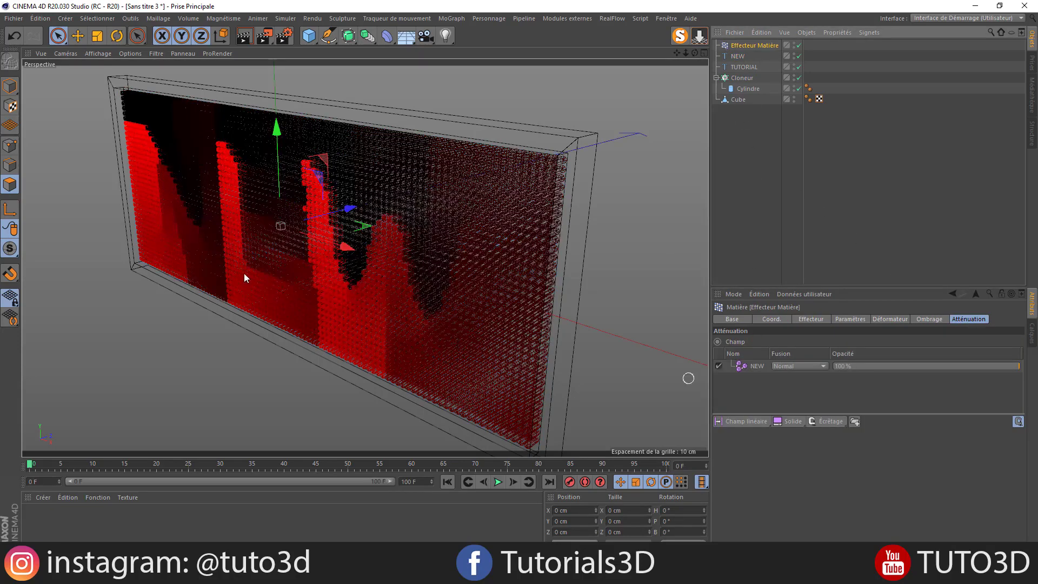
mouse_move(696, 53)
left_mouse_down()
mouse_move(365, 257)
mouse_move(679, 103)
left_mouse_up()
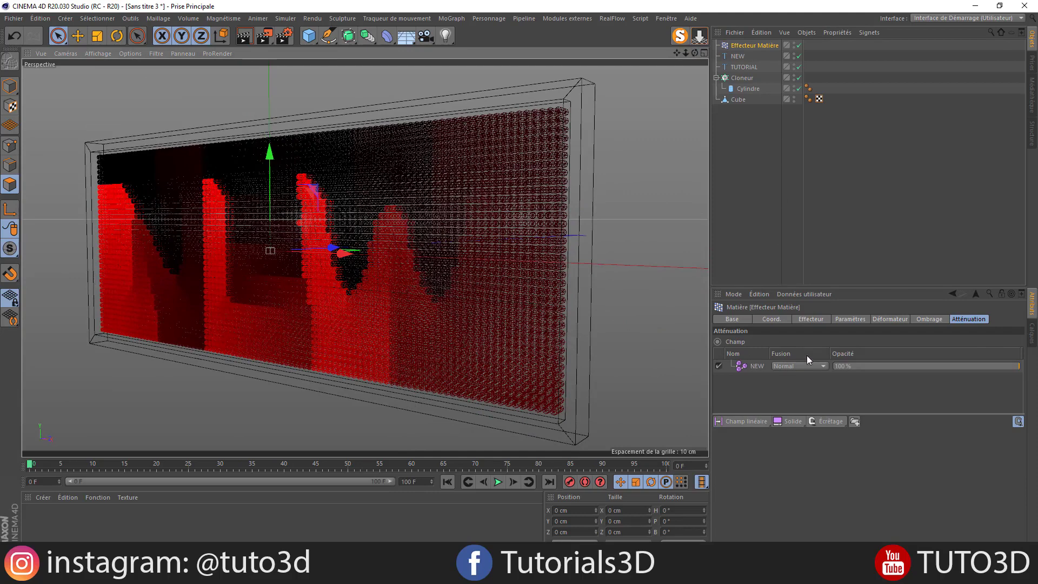
Step: Set the NEW spline field layer's shape (Forme de spline) to Masque
left_click(752, 367)
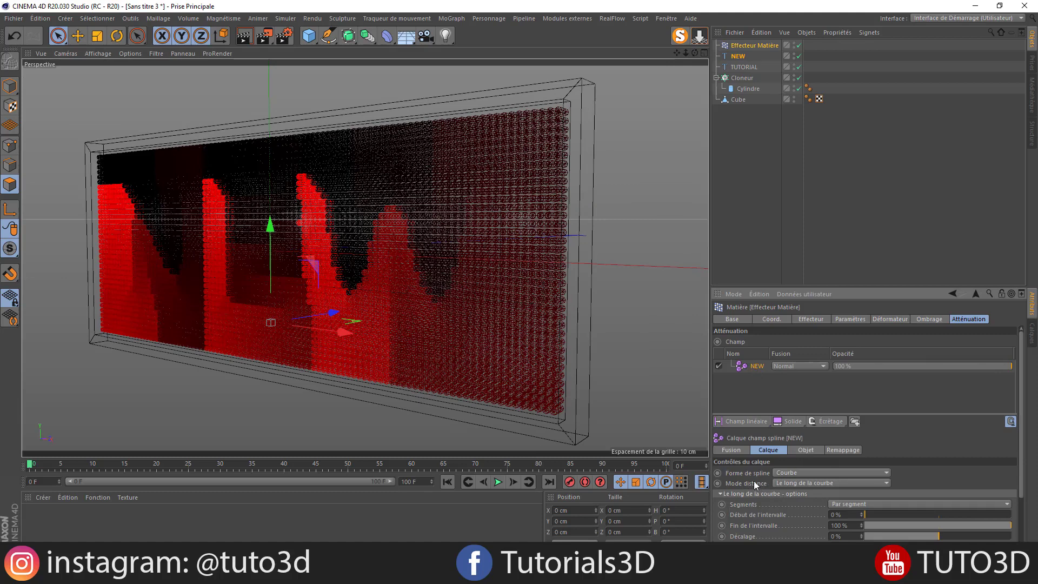
left_click(790, 483)
left_click(790, 483)
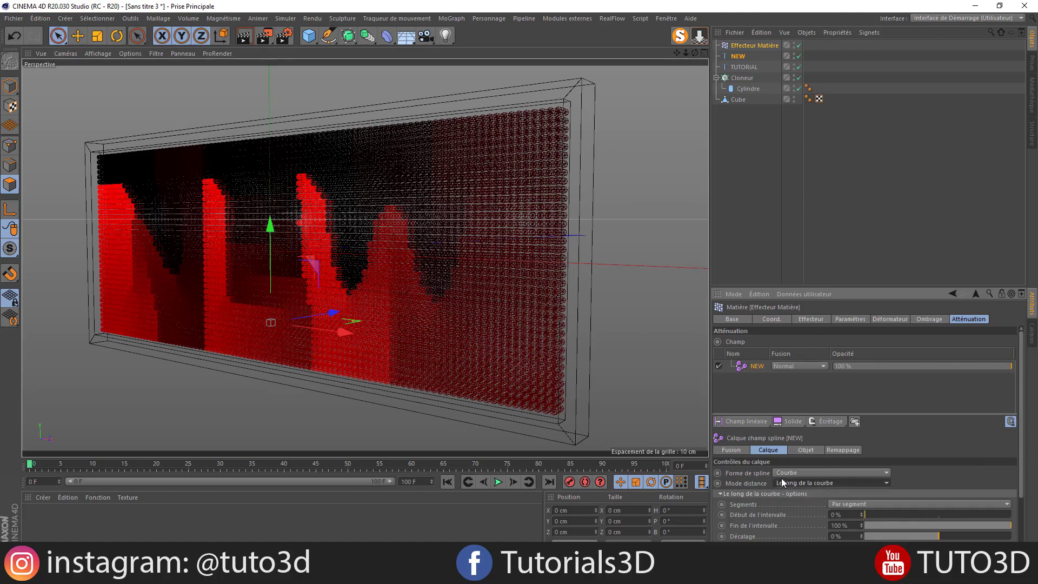
left_click(779, 473)
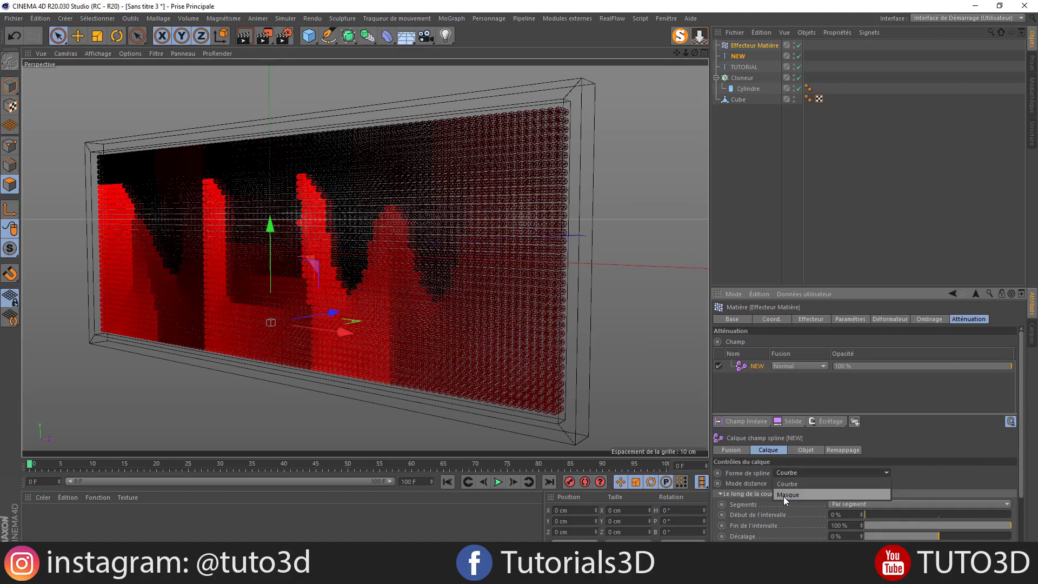
left_click(783, 495)
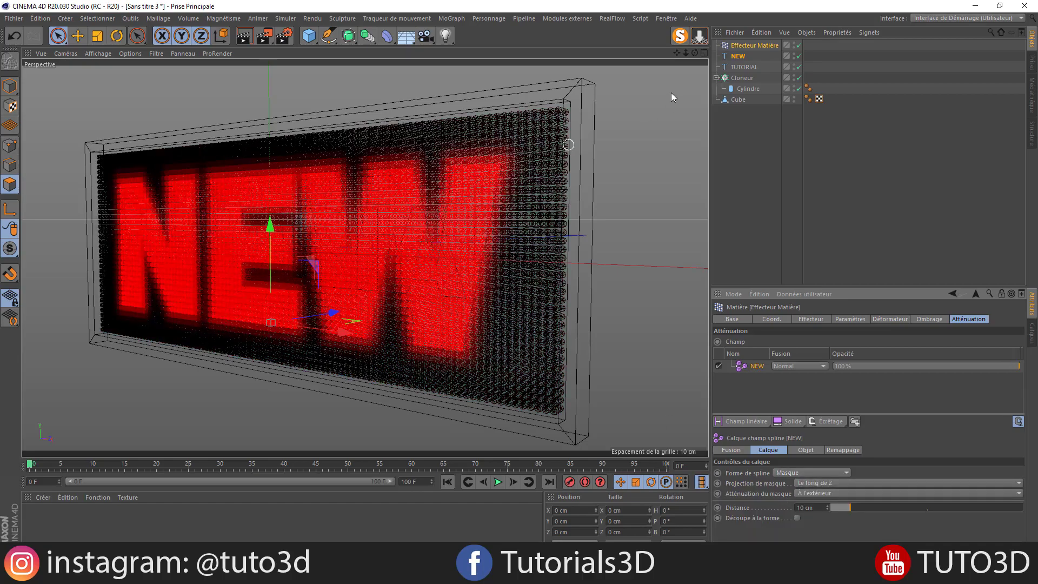
Step: Tighten the NEW layer's mask distance, trying 5 cm and settling on 1 cm
left_click_drag(696, 53, 749, 43)
scroll(285, 250, "down", 4)
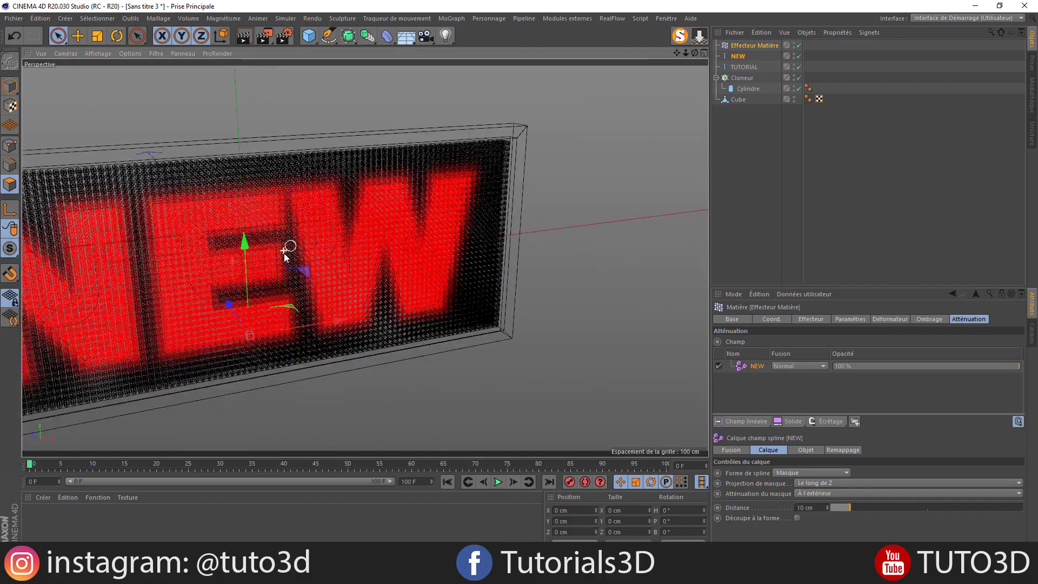
scroll(103, 222, "up", 1)
scroll(104, 223, "up", 5)
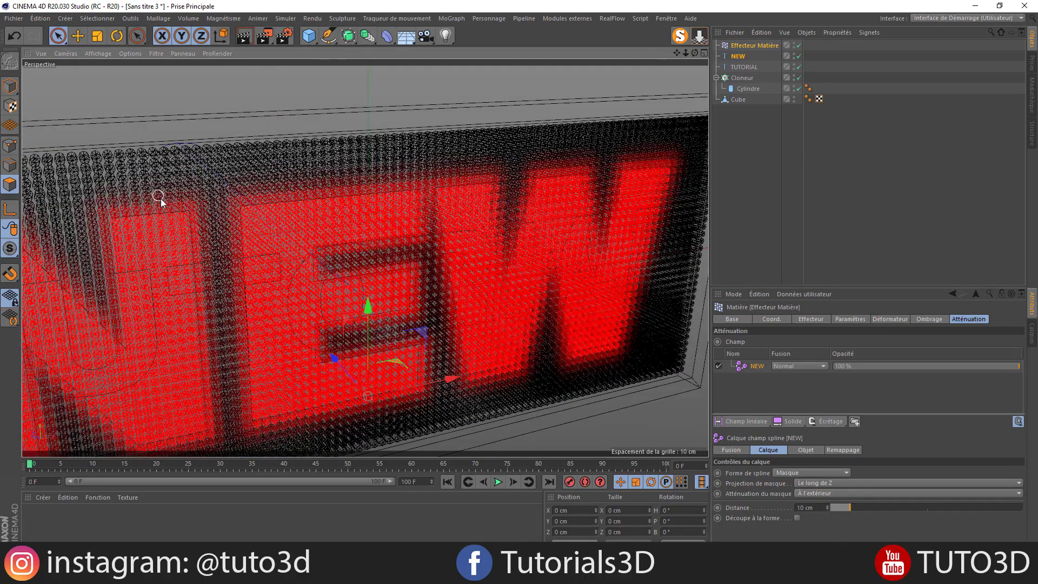
scroll(130, 211, "up", 4)
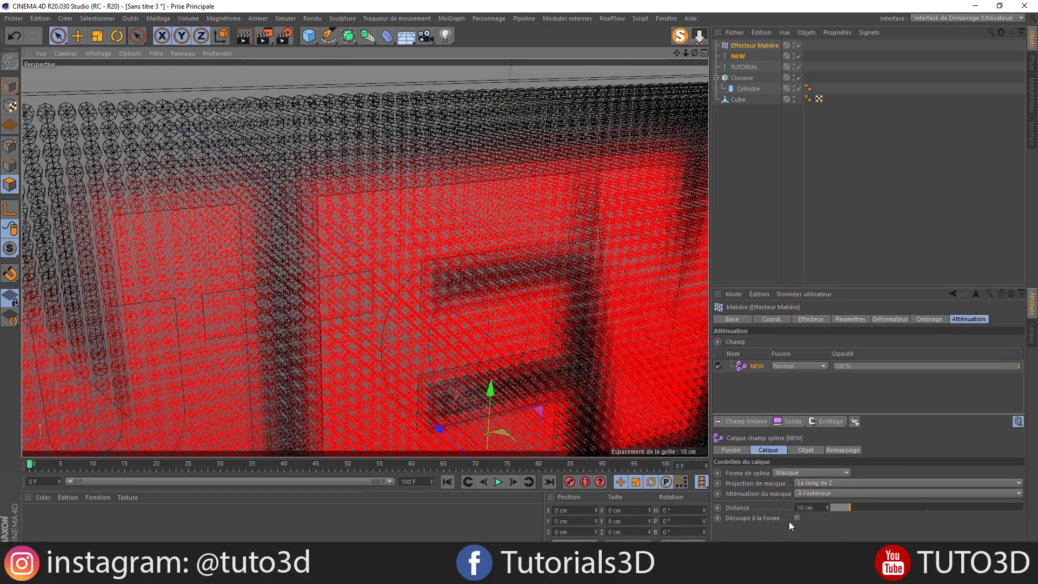
left_click(813, 506)
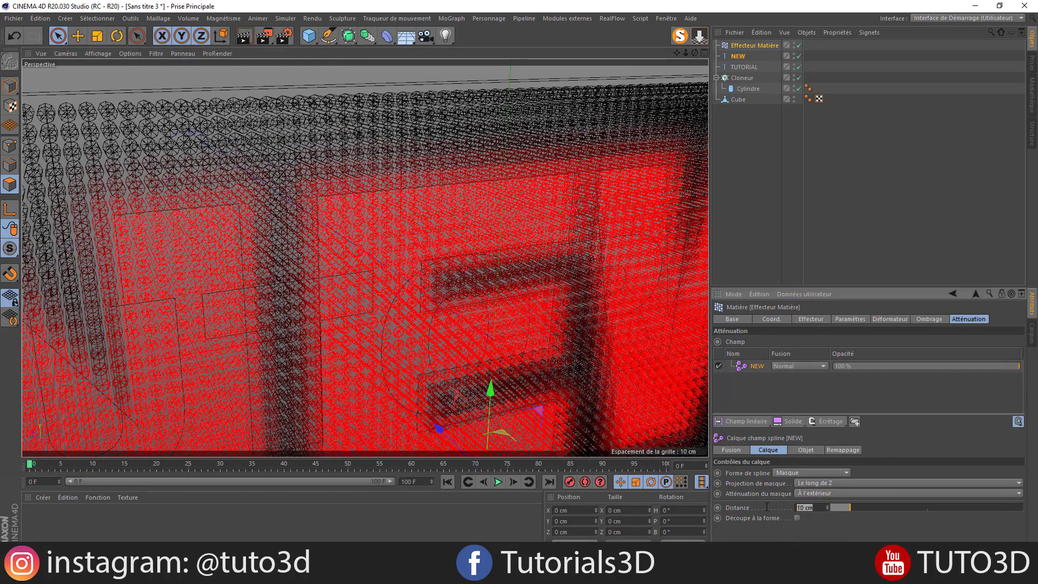
type("5")
key("Return")
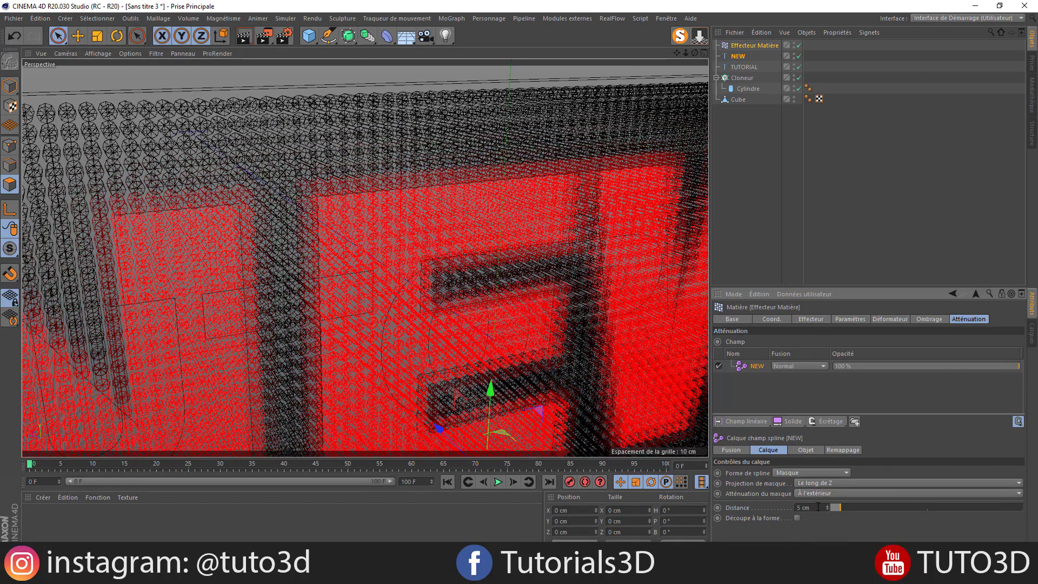
left_click(818, 507)
type("1")
key("Return")
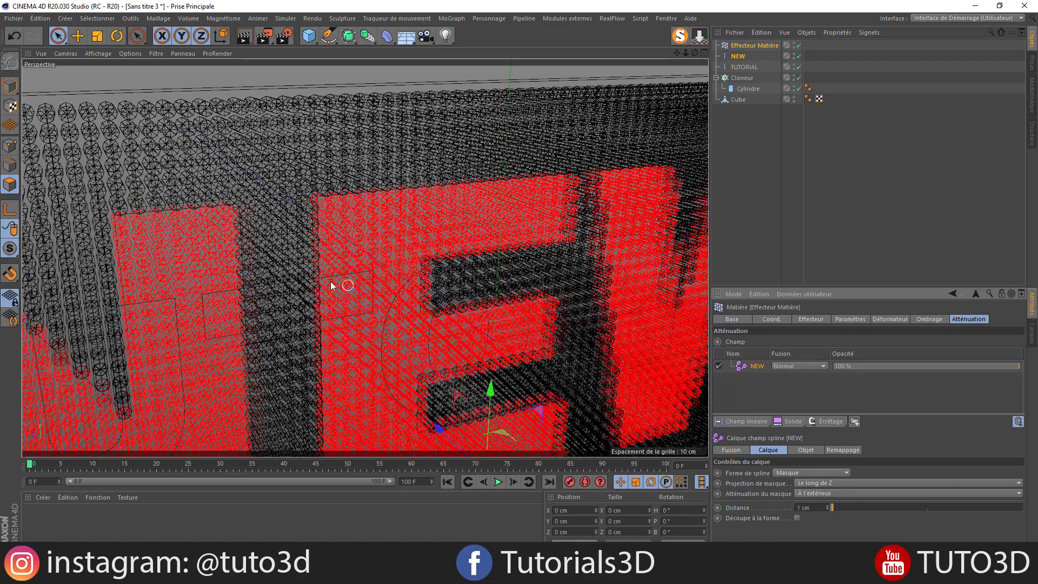
Step: Try a mask distance of 0 cm for the NEW layer and set it back to 1 cm
scroll(332, 286, "down", 10)
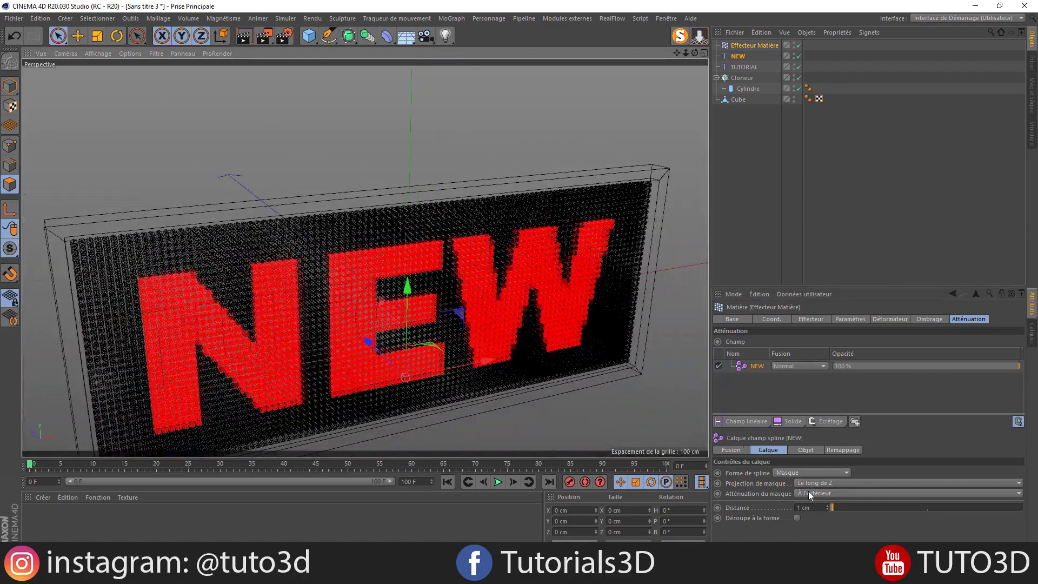
left_click(805, 507)
type("0")
key("Return")
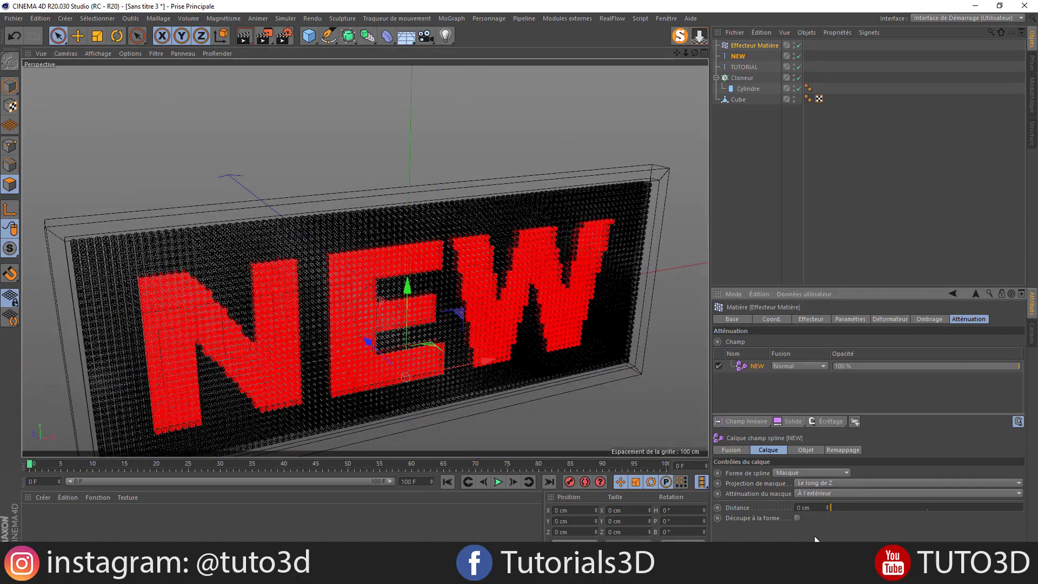
left_click_drag(817, 506, 791, 513)
type("1")
key("Return")
scroll(400, 278, "down", 3)
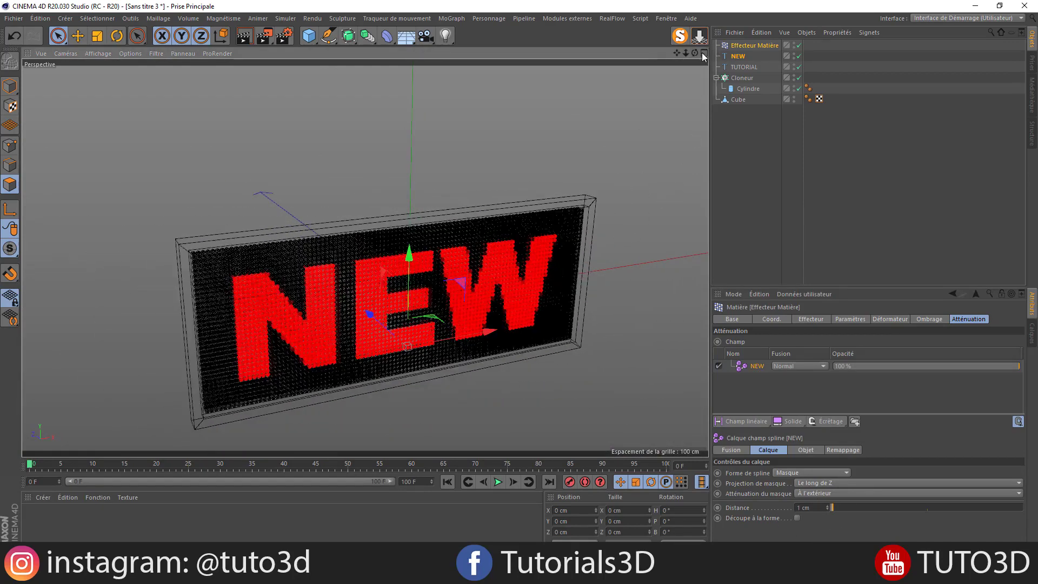
Step: Add the TUTORIAL text spline to the Shader effector's falloff fields and set its spline shape to Masque
left_click_drag(695, 53, 655, 49)
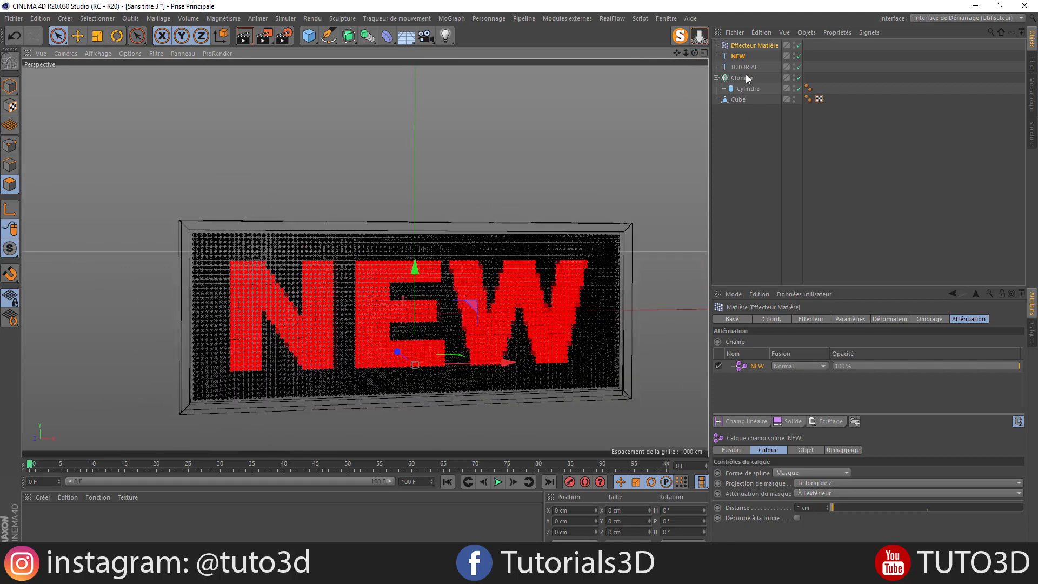
mouse_move(745, 66)
left_mouse_down()
mouse_move(726, 232)
mouse_move(736, 372)
mouse_move(746, 358)
mouse_move(753, 371)
left_mouse_up()
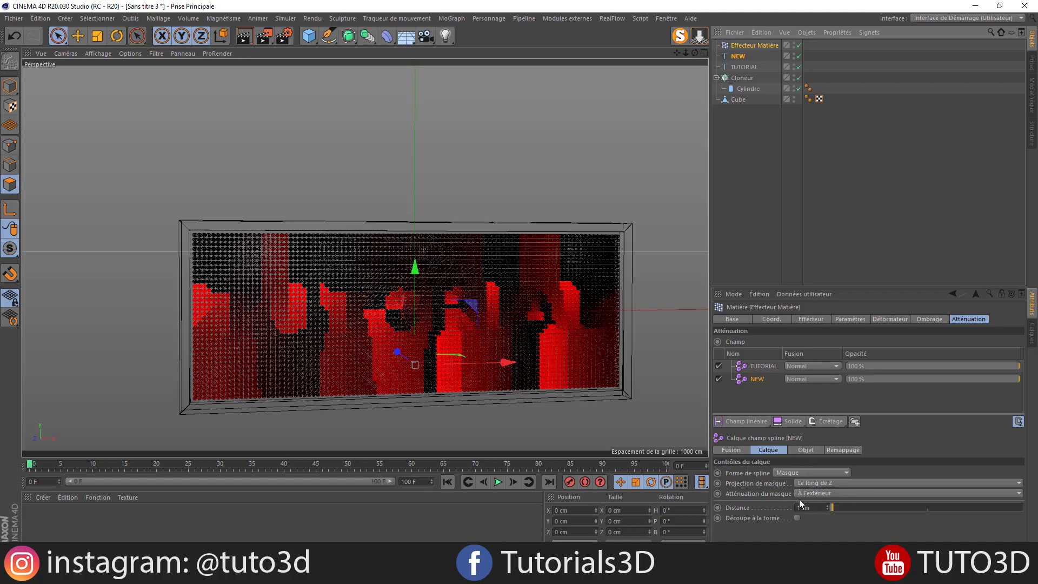
left_click(777, 366)
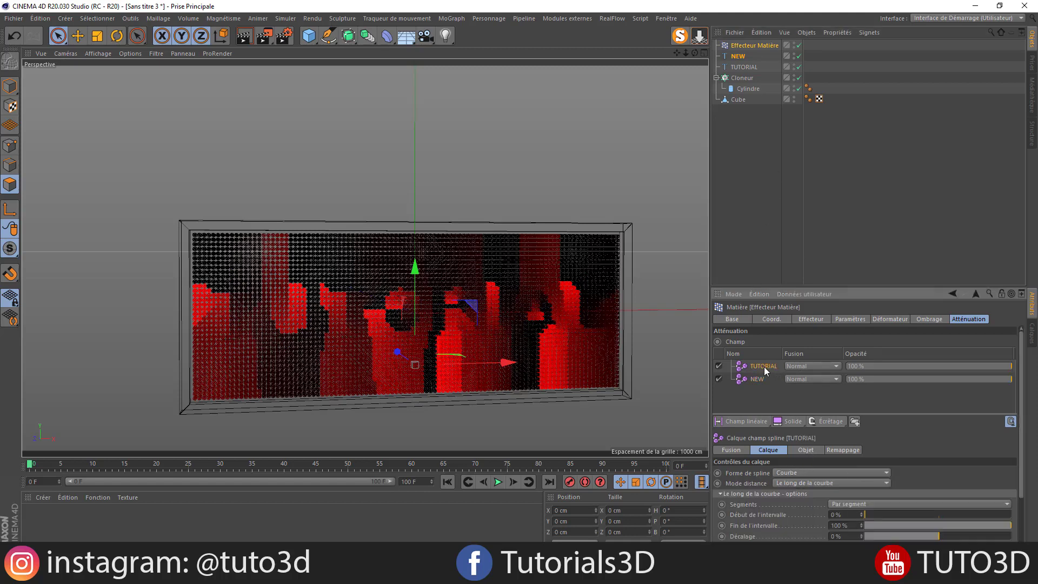
left_click(790, 472)
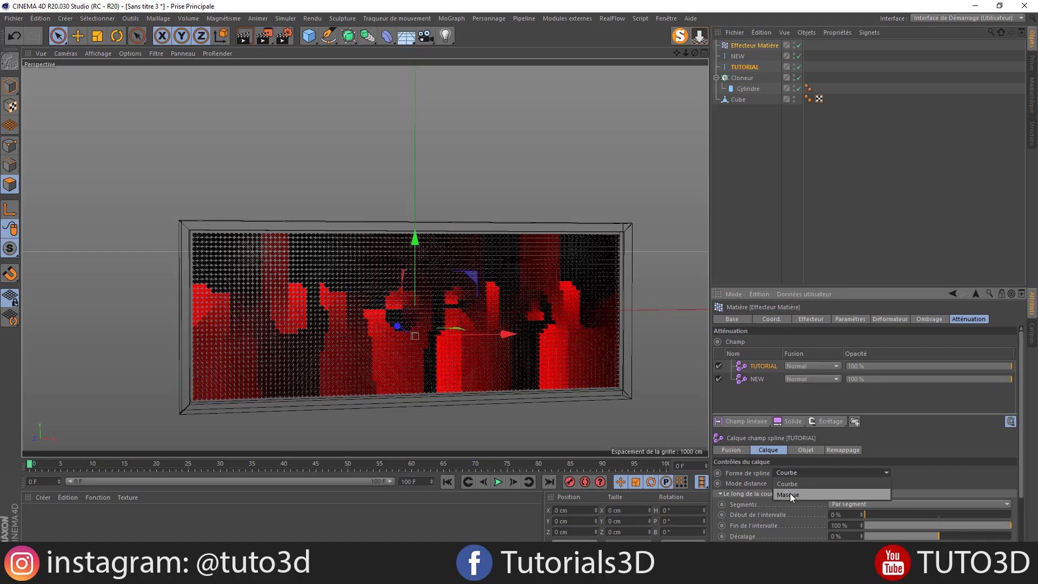
left_click(800, 483)
Step: Set the TUTORIAL layer's mask distance to 1 cm and its blending mode (Fusion) to Plus clair (max.)
double_click(818, 507)
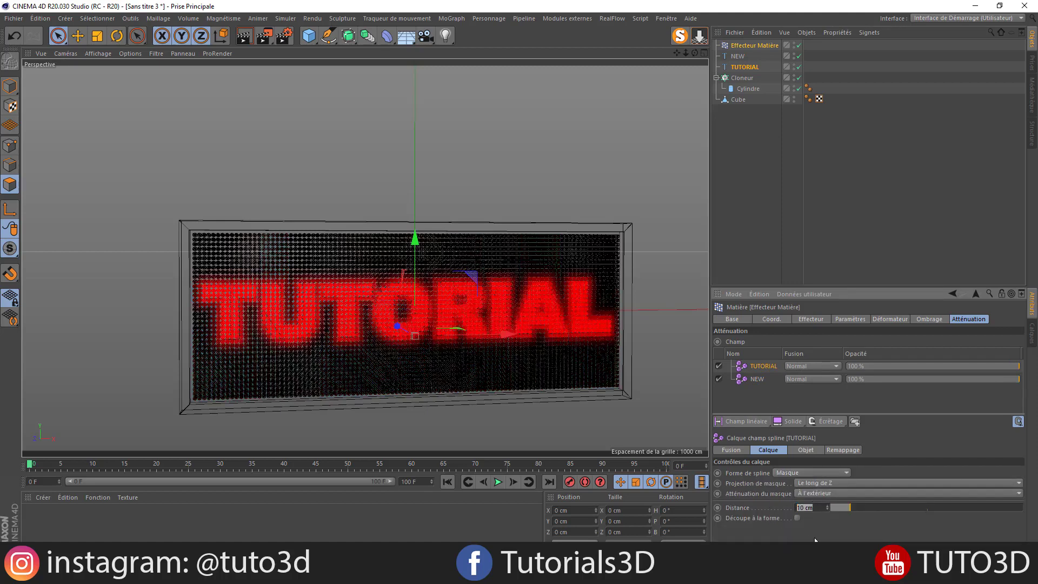
type("1")
key("Return")
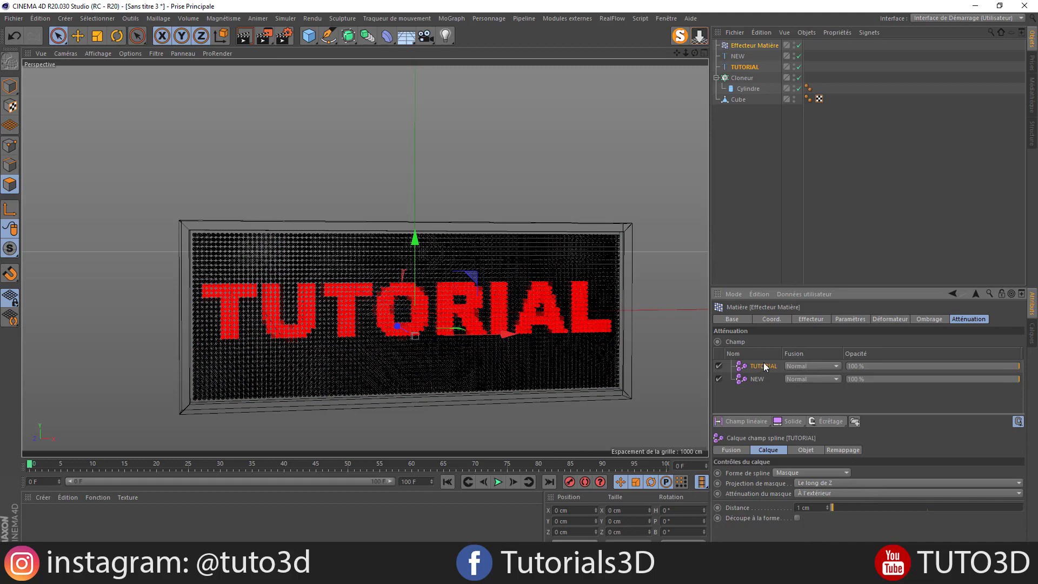
left_click(797, 367)
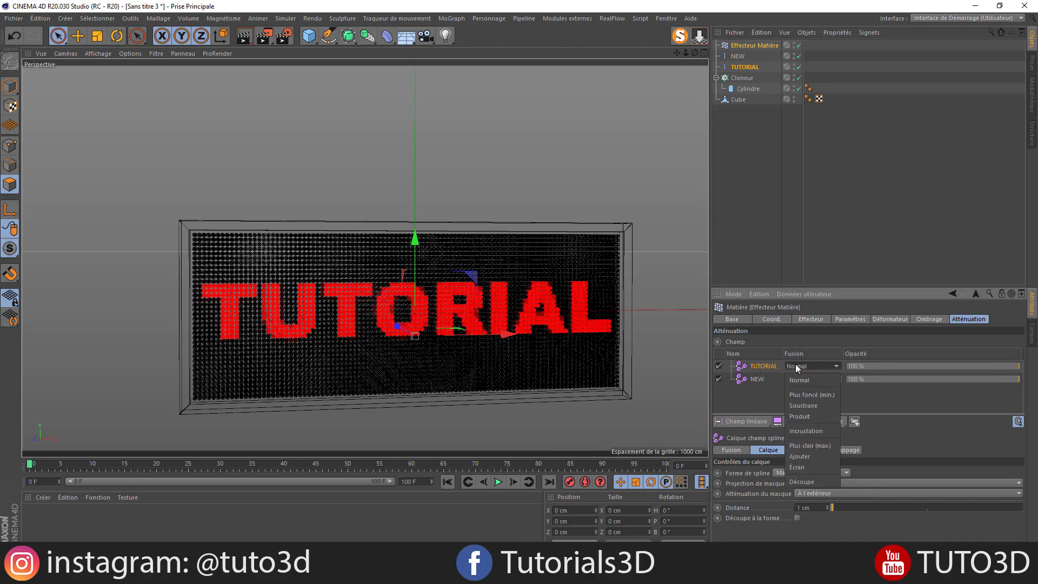
left_click(805, 445)
Step: Extend the animation length to 200 frames and show the full range in the timeline
left_click(737, 56)
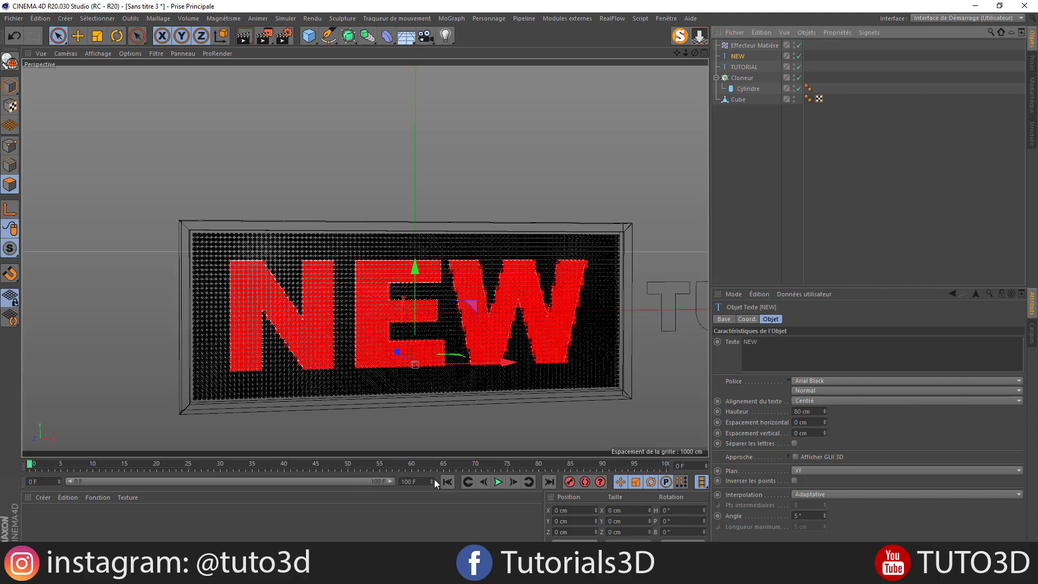
double_click(418, 481)
type("200")
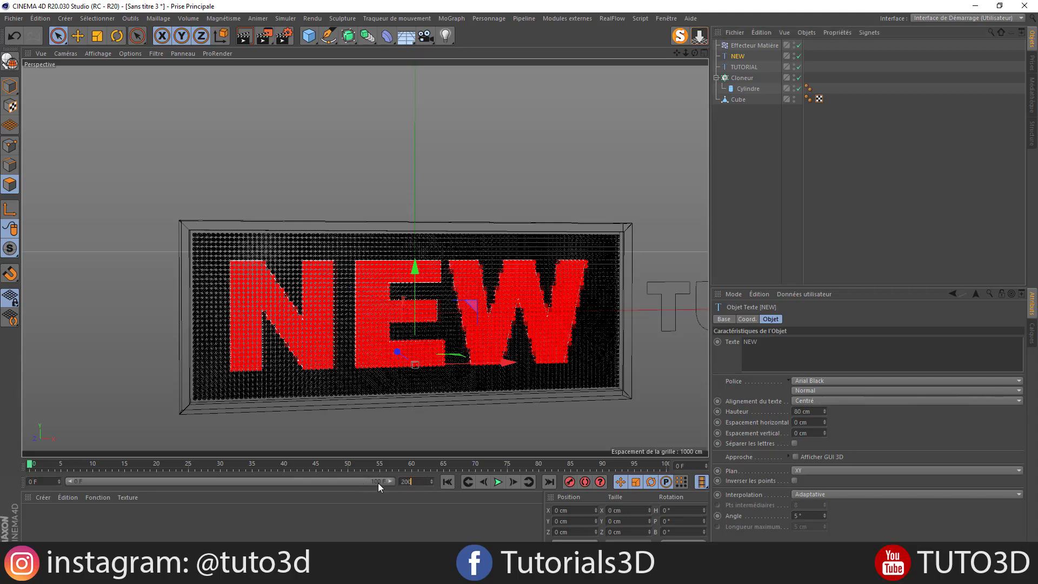
key("Return")
left_click_drag(233, 481, 409, 492)
Step: Move the NEW text along X to about 226 cm, outside the panel, and keyframe its X position at frame 0
left_click_drag(492, 370, 875, 357)
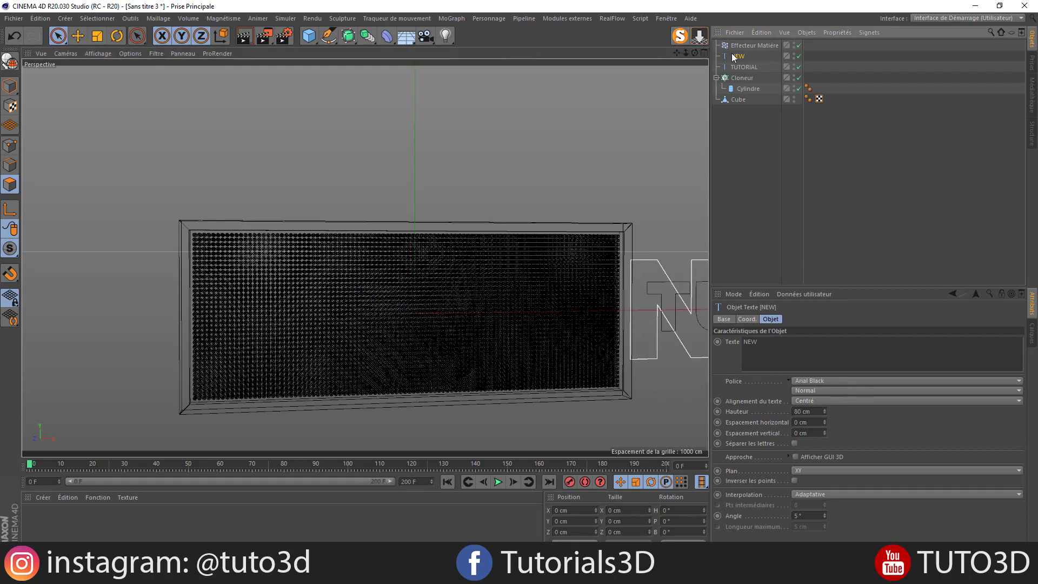
left_click(745, 320)
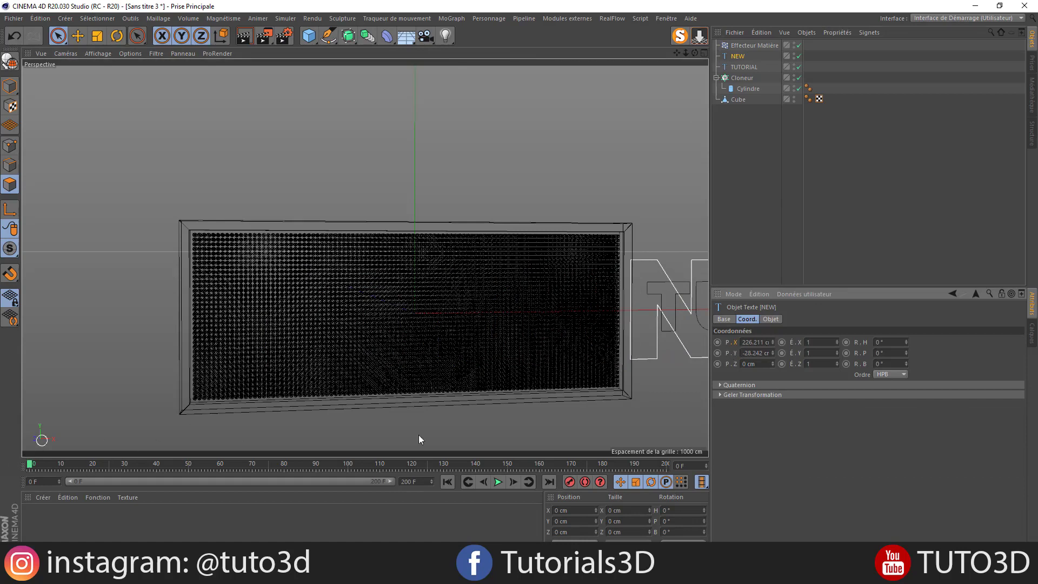
left_click(717, 342, "ctrl")
Step: Set the NEW text's X position to 0 cm at frame 50 and keyframe it
left_click_drag(33, 466, 205, 469)
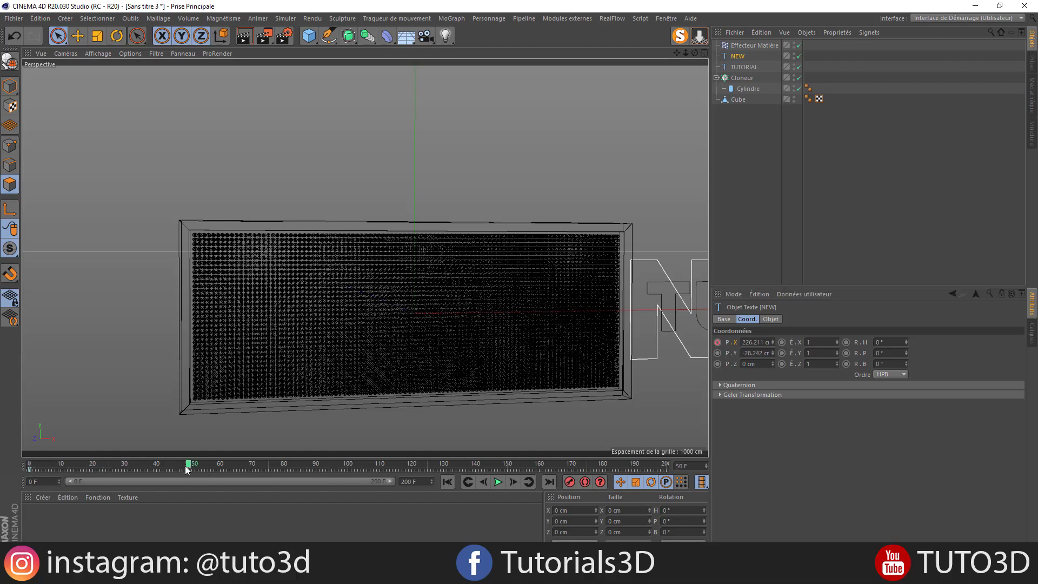
double_click(763, 344)
type("0")
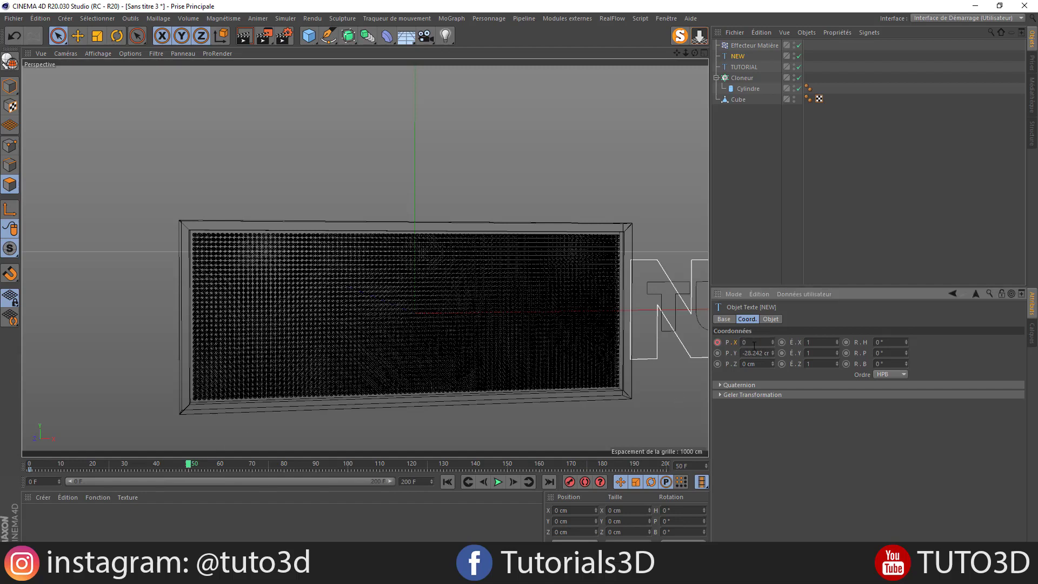
key("Return")
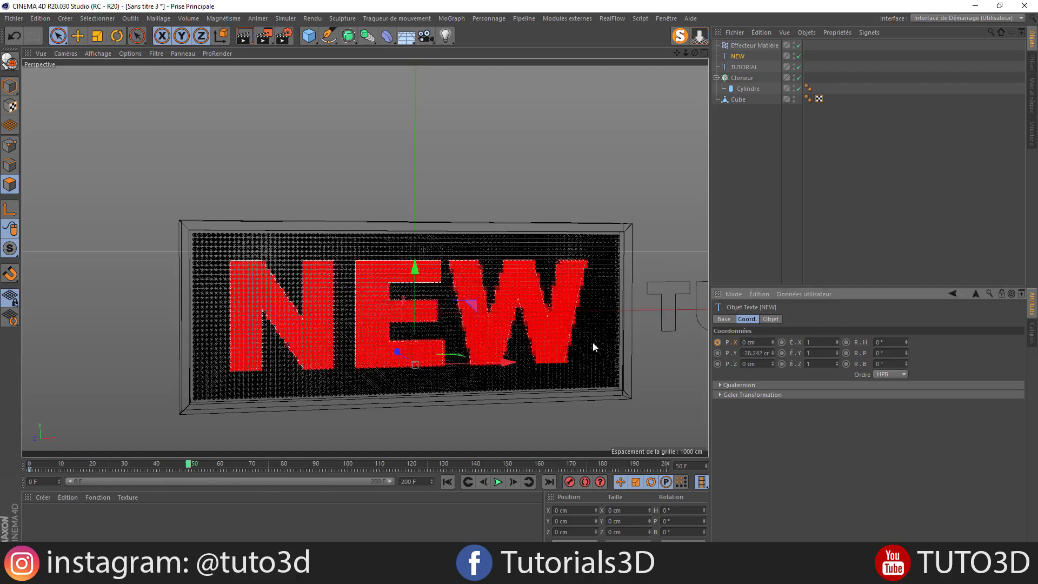
left_click(717, 343)
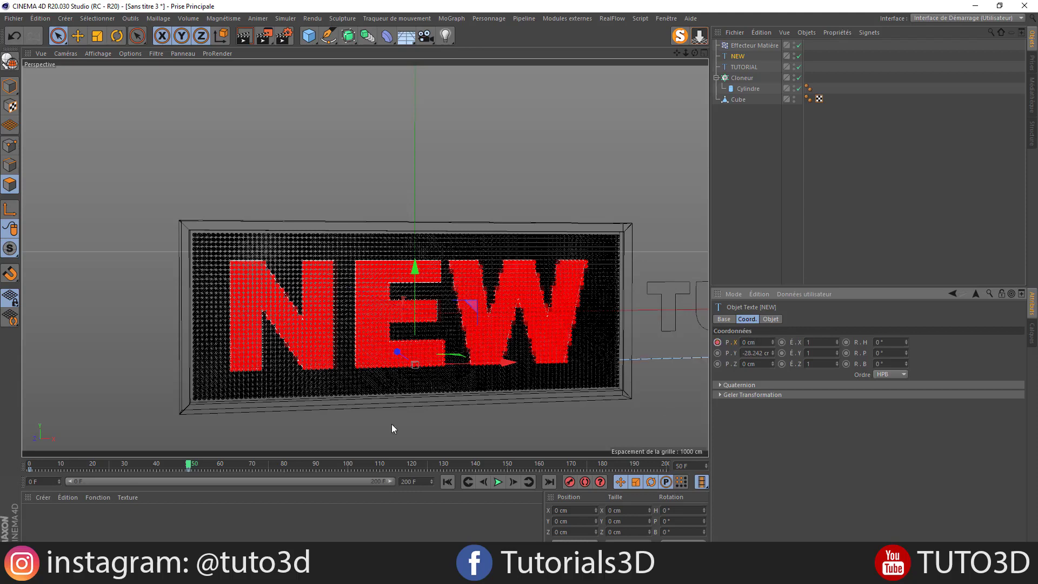